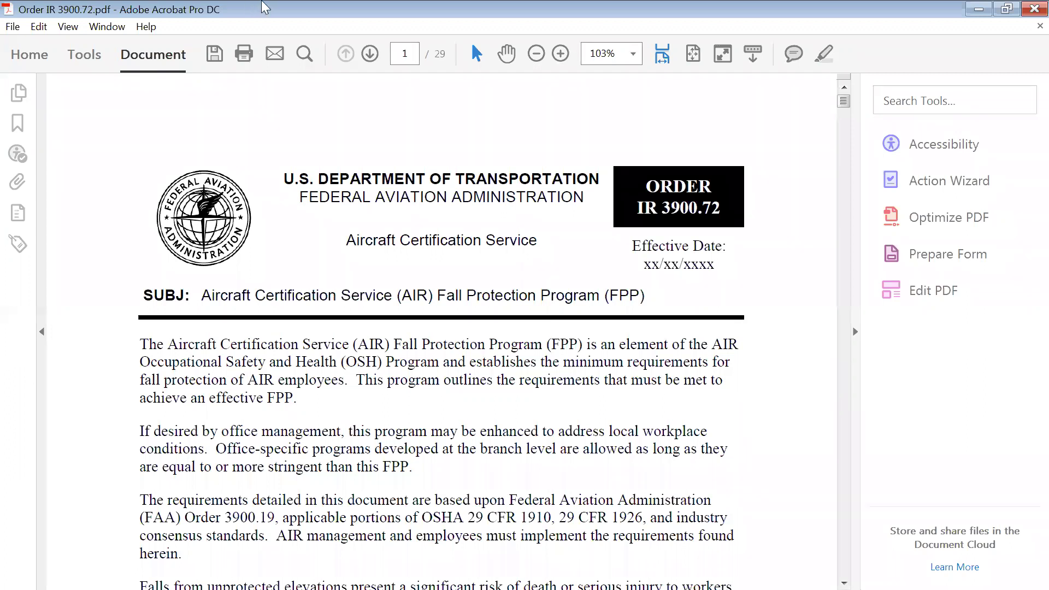
Step: Run a Full accessibility Check on the document from the Accessibility tools
{"action": "left_click", "coordinate": [951, 145]}
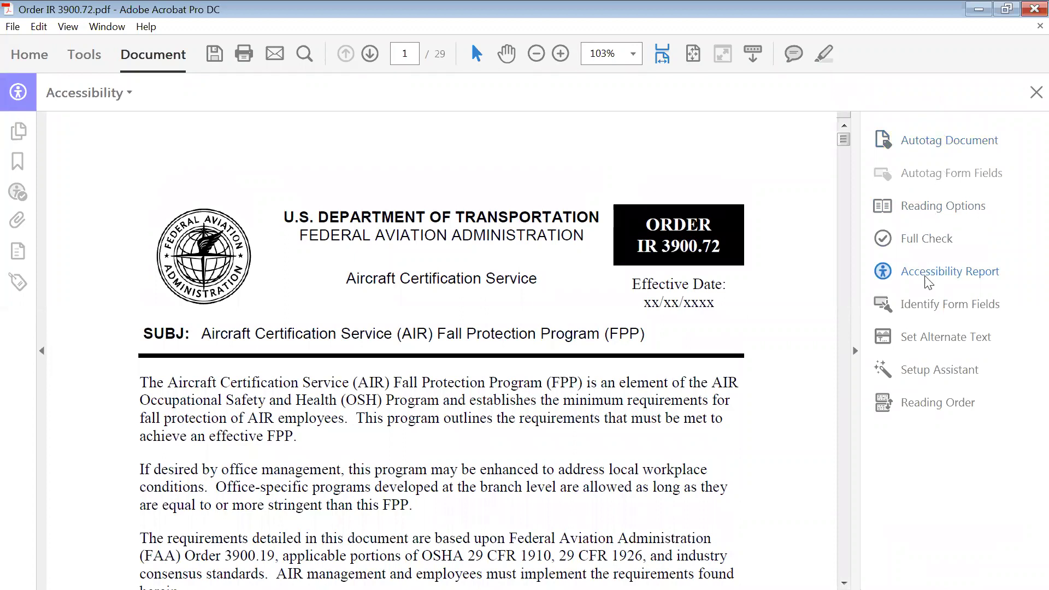
{"action": "left_click", "coordinate": [926, 239]}
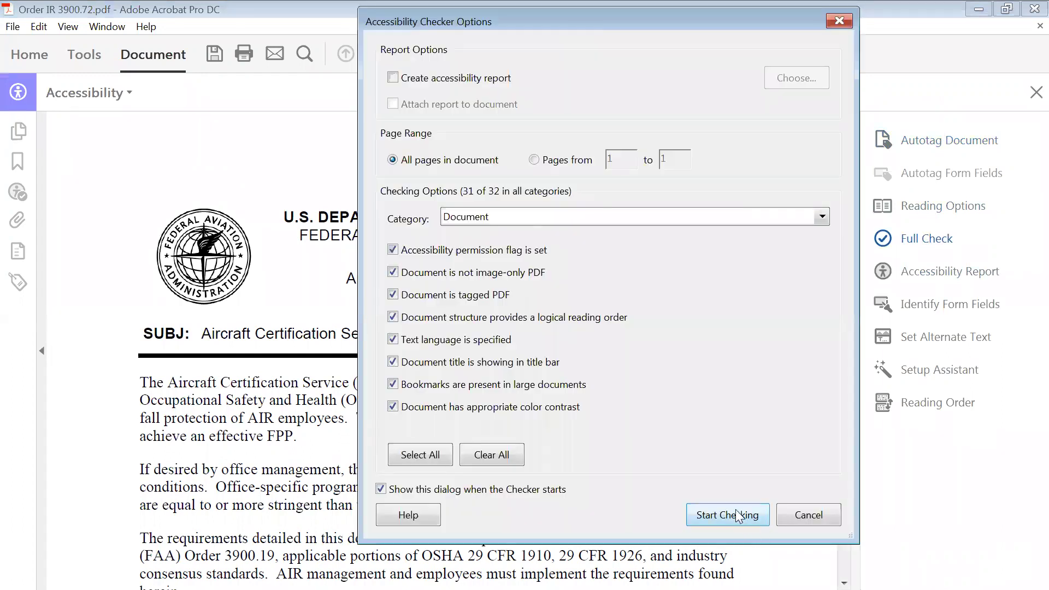
{"action": "left_click", "coordinate": [734, 512]}
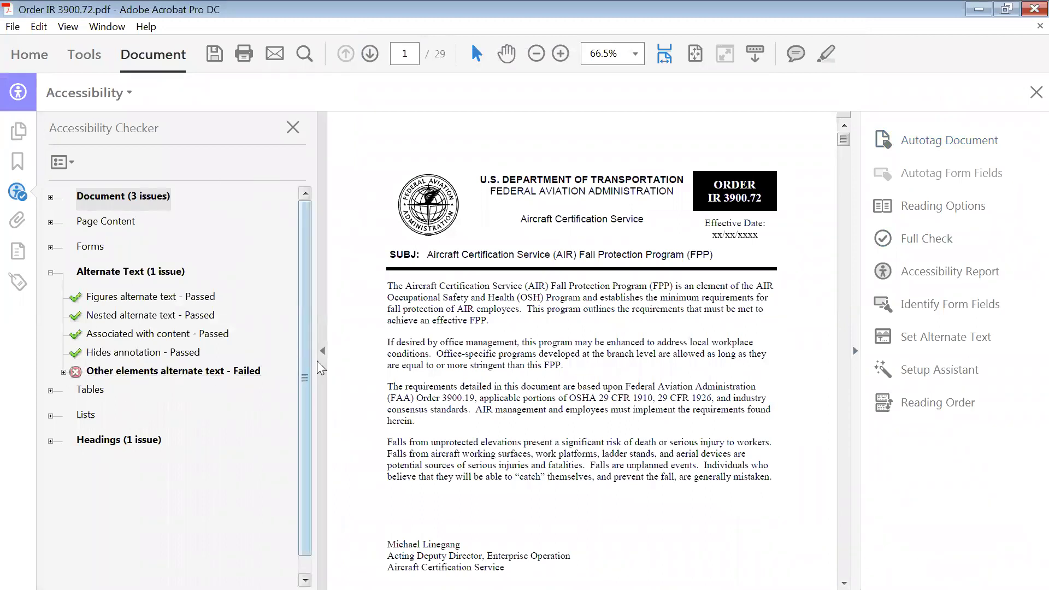
Step: Expand the failed Other elements alternate text rule and locate Elements 1–6 on page 21
{"action": "left_click_drag", "start_coordinate": [318, 354], "coordinate": [224, 355]}
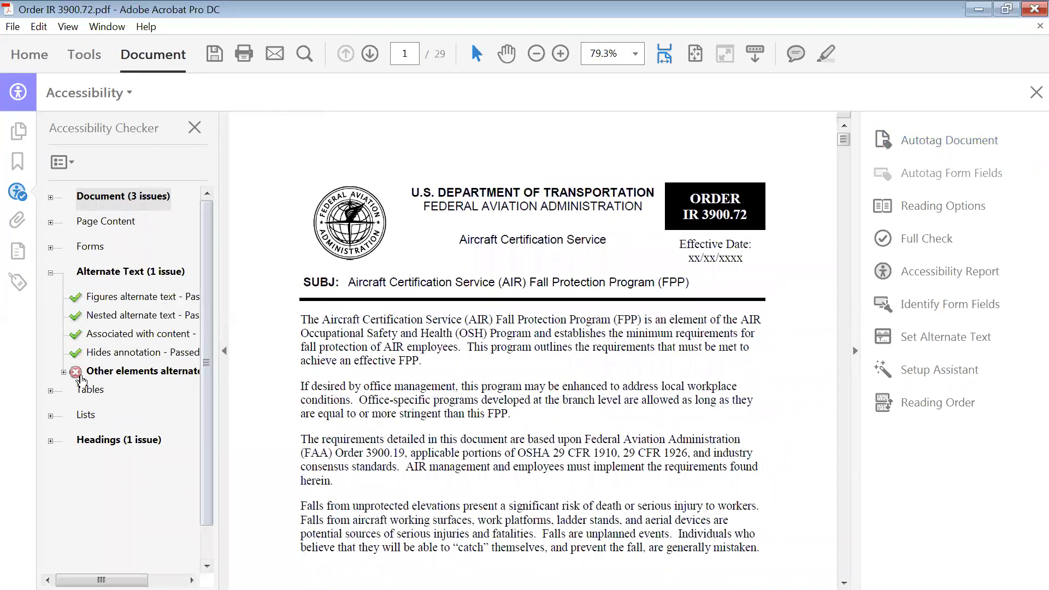
{"action": "left_click", "coordinate": [63, 373]}
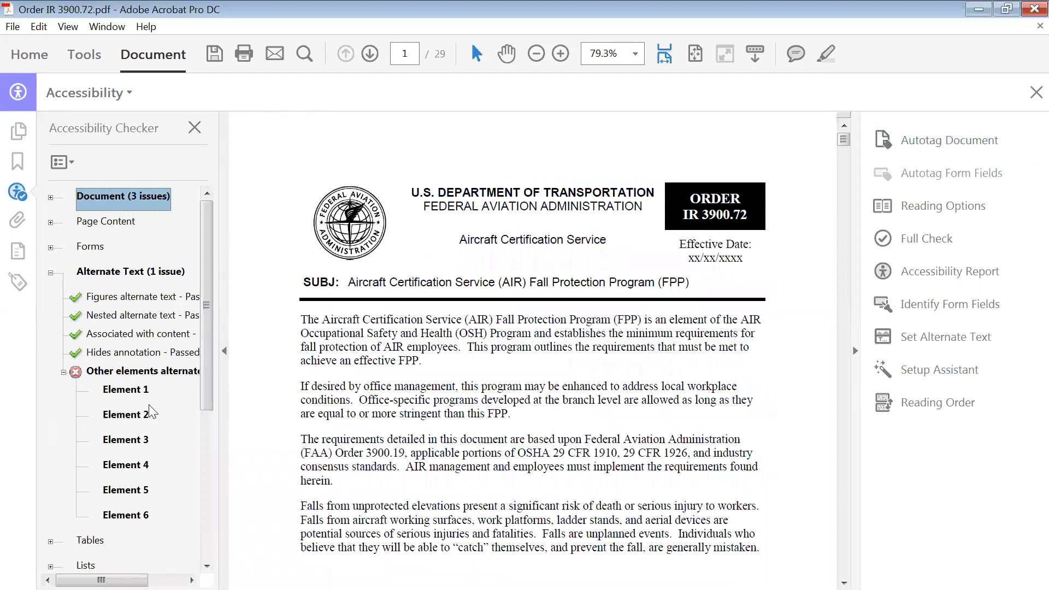
{"action": "left_click", "coordinate": [131, 393]}
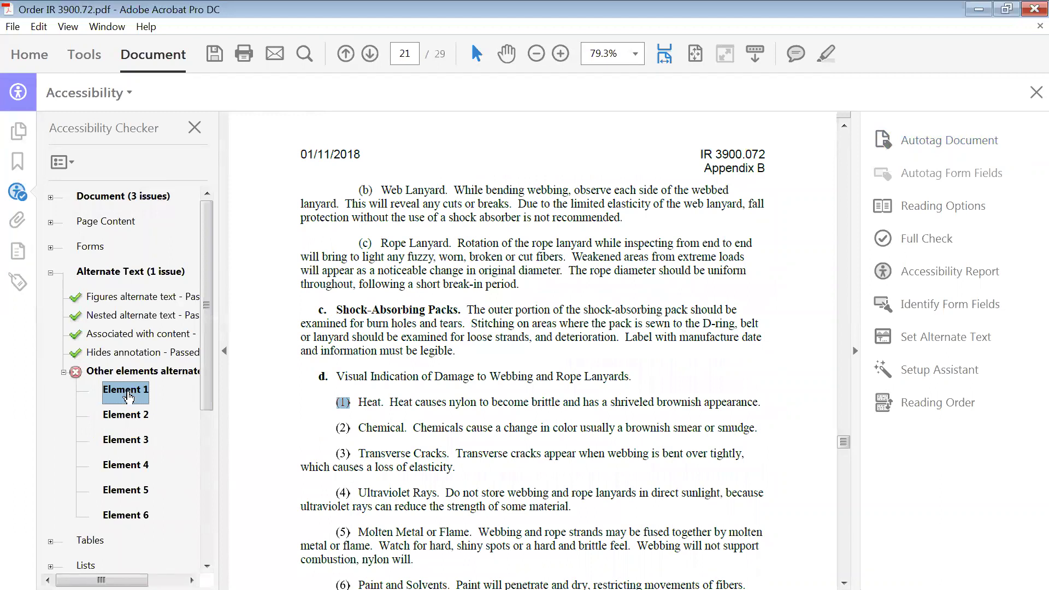
{"action": "left_click", "coordinate": [131, 420]}
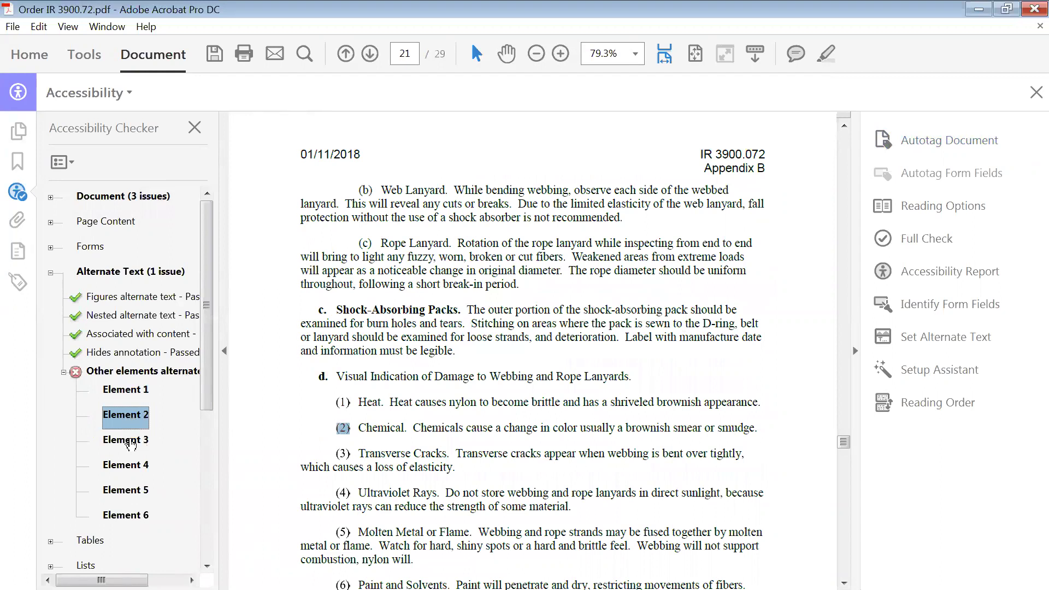
{"action": "left_click", "coordinate": [131, 443]}
{"action": "left_click", "coordinate": [127, 468]}
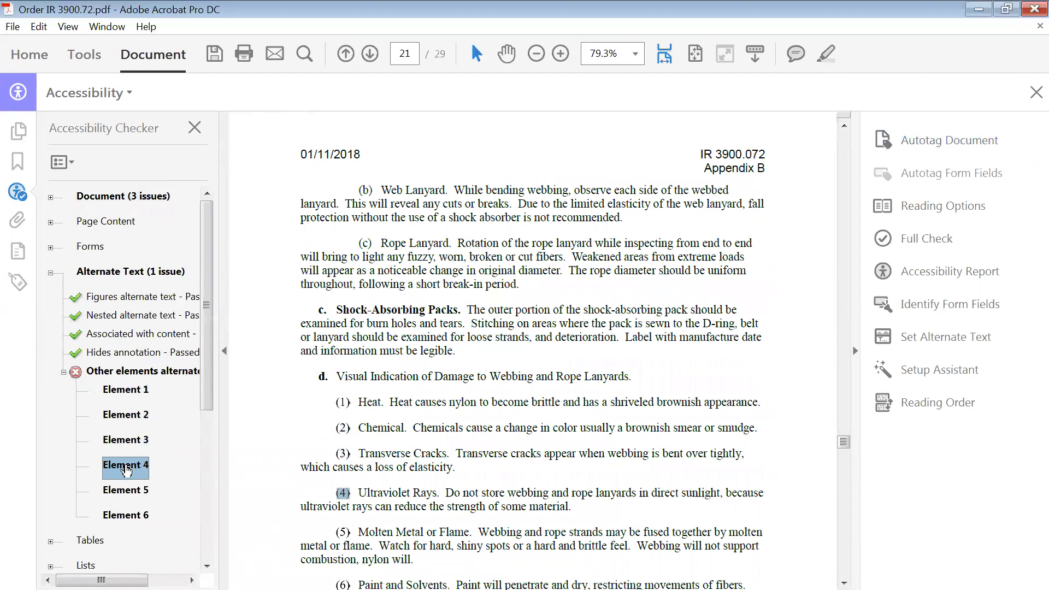
{"action": "left_click", "coordinate": [136, 500]}
{"action": "left_click", "coordinate": [135, 519]}
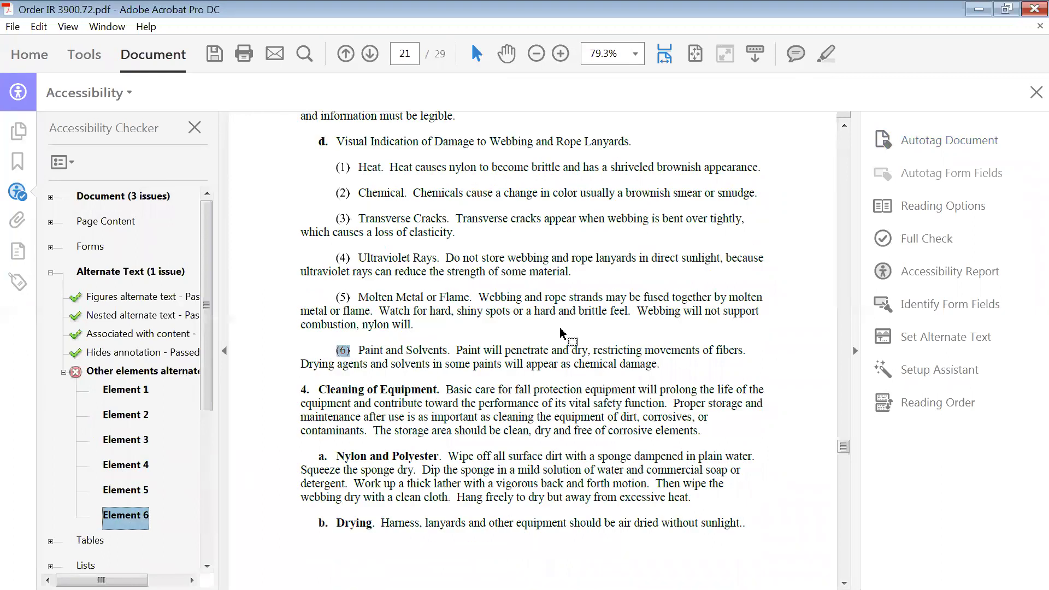
{"action": "left_click", "coordinate": [126, 391]}
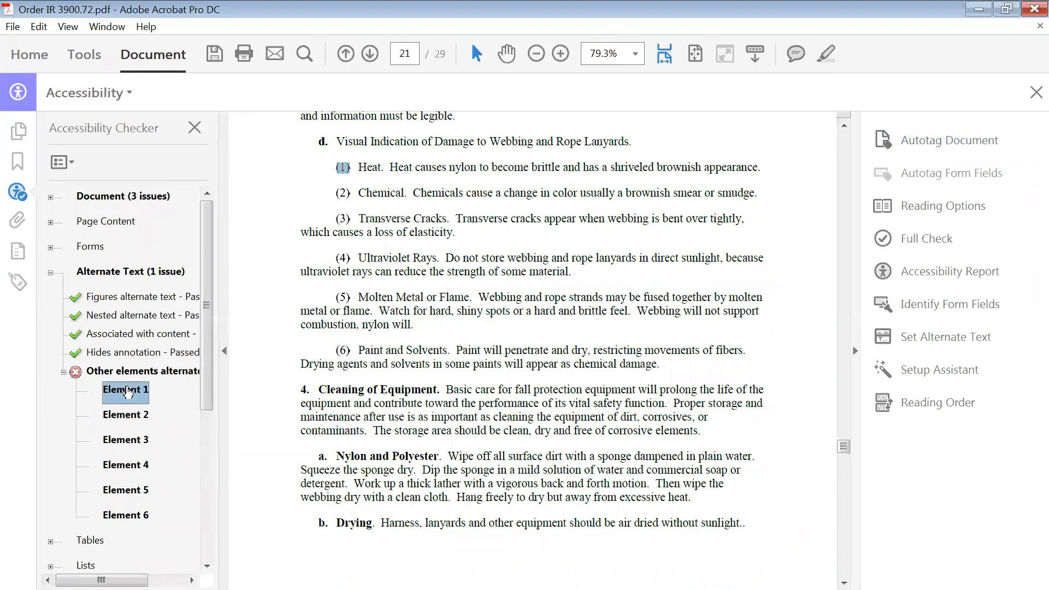
Step: Show Element 1 in the Tags panel and widen the tag tree
{"action": "right_click", "coordinate": [128, 391]}
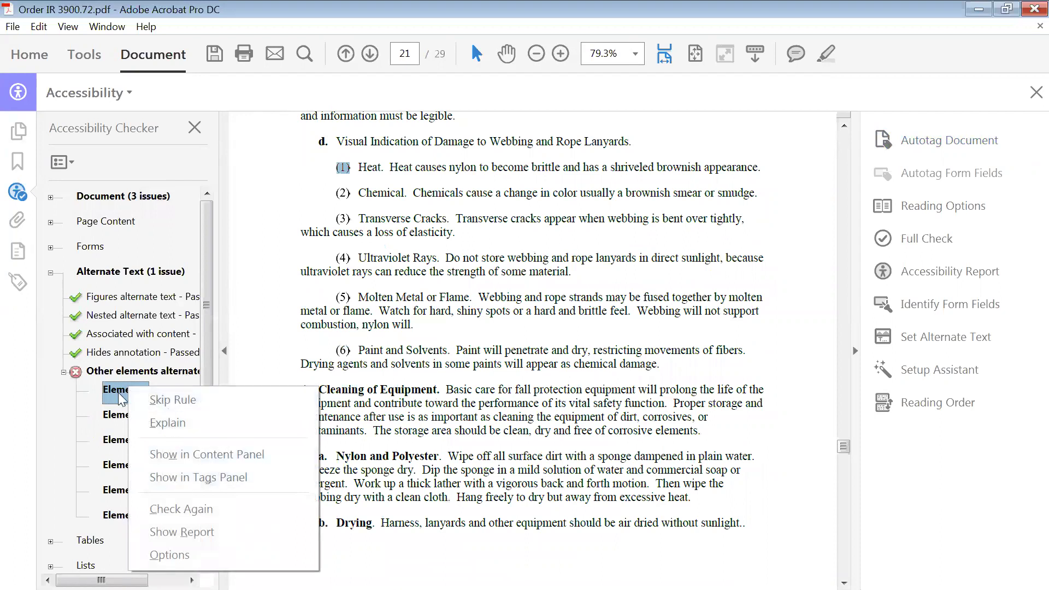
{"action": "left_click", "coordinate": [180, 478]}
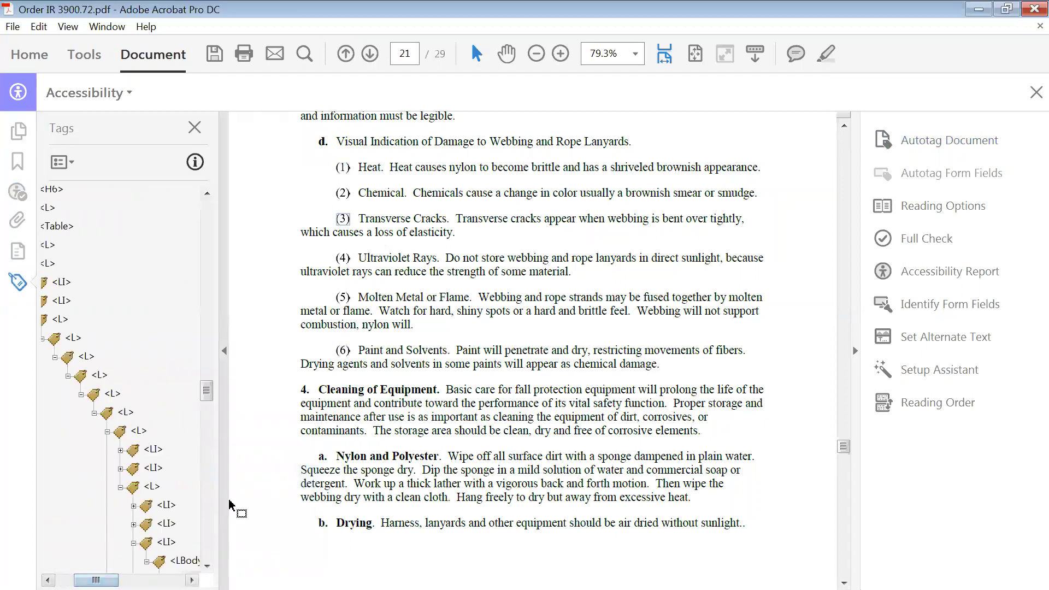
{"action": "left_click_drag", "start_coordinate": [224, 348], "coordinate": [255, 344]}
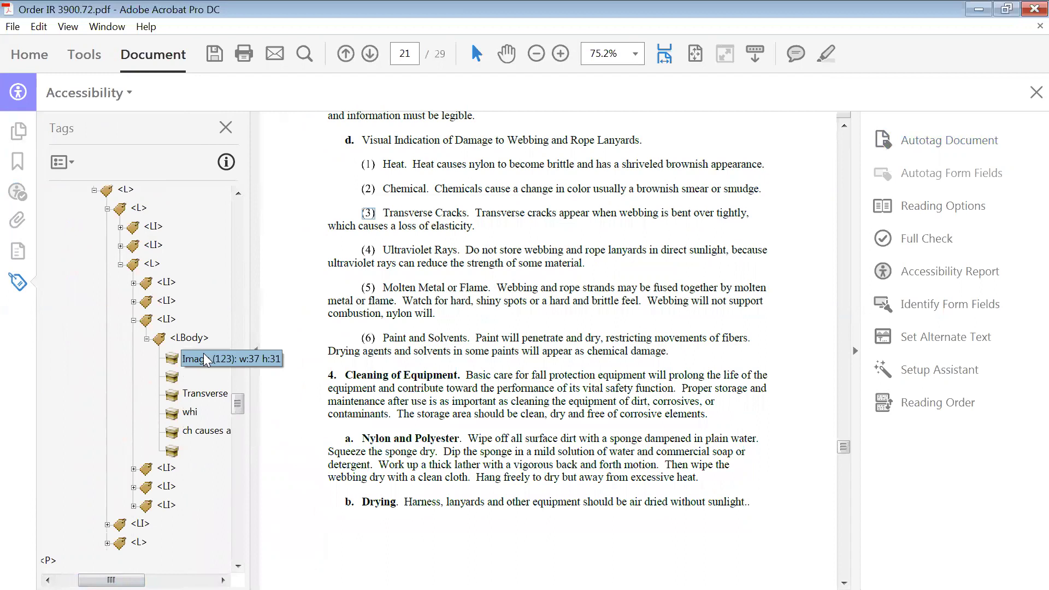
Step: Expand the list item tags and select the Image (119) marker in the Heat item's body
{"action": "left_click", "coordinate": [133, 302]}
{"action": "left_click", "coordinate": [134, 283]}
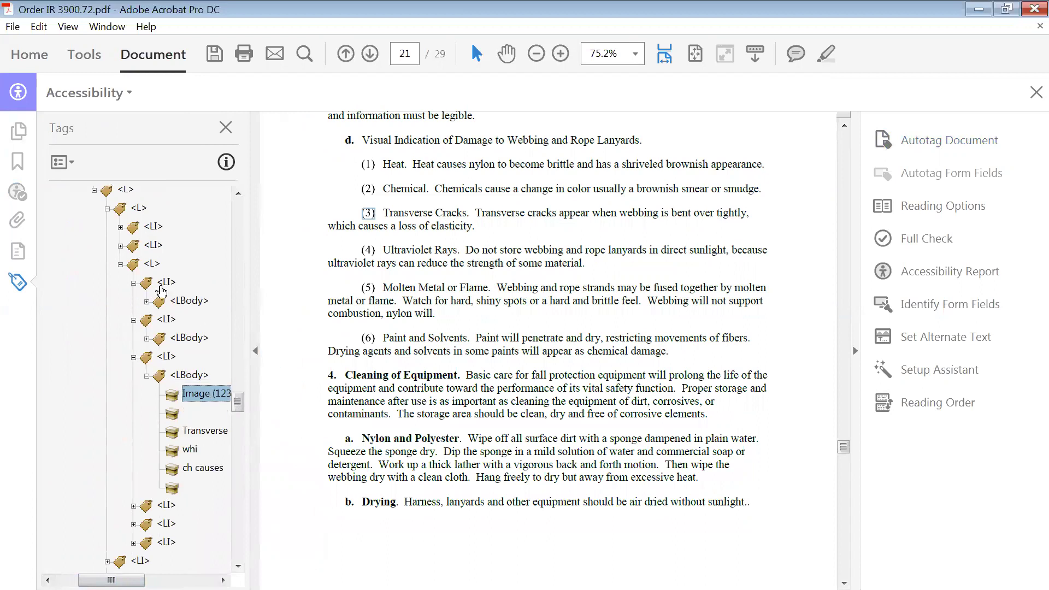
{"action": "left_click", "coordinate": [147, 302]}
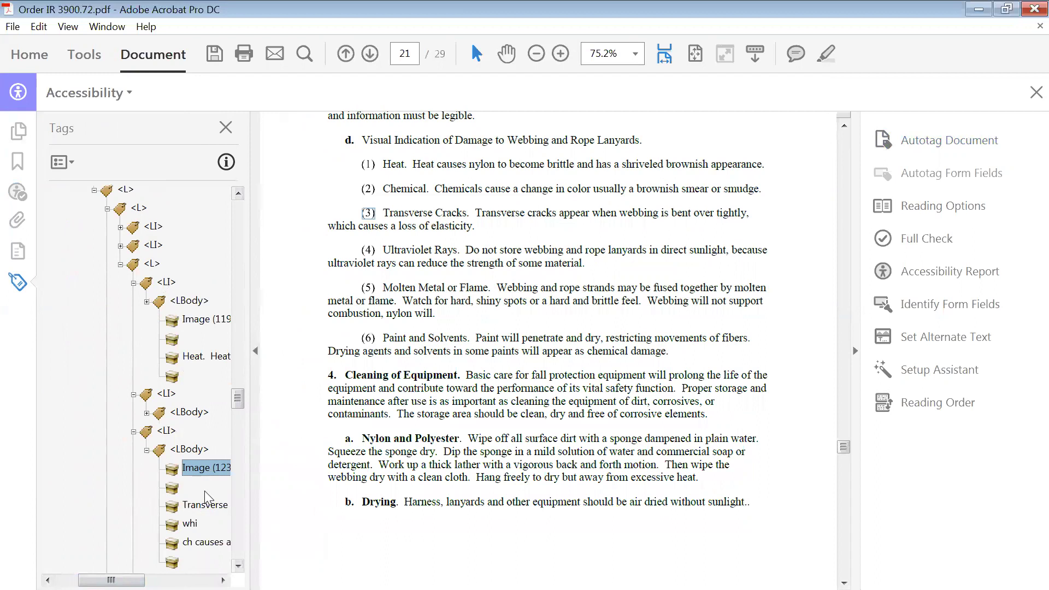
{"action": "left_click", "coordinate": [191, 304]}
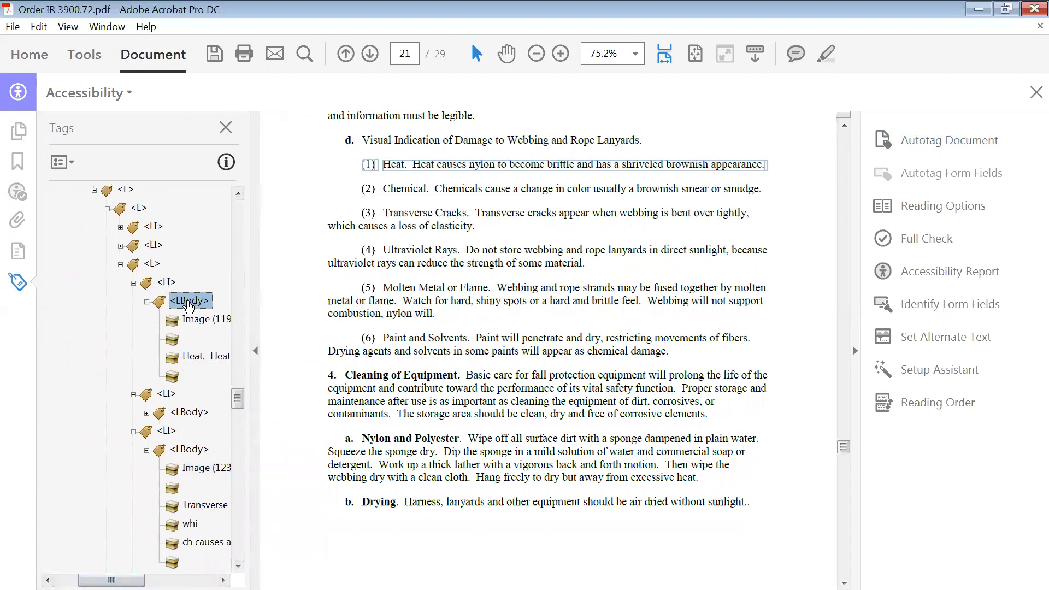
{"action": "left_click", "coordinate": [199, 324]}
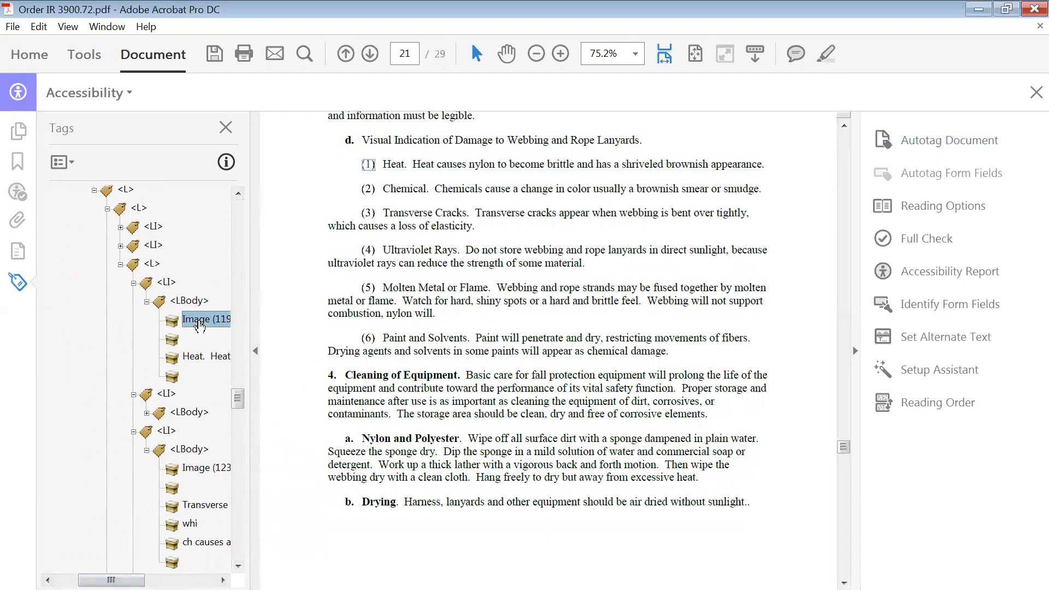
{"action": "left_click", "coordinate": [18, 192]}
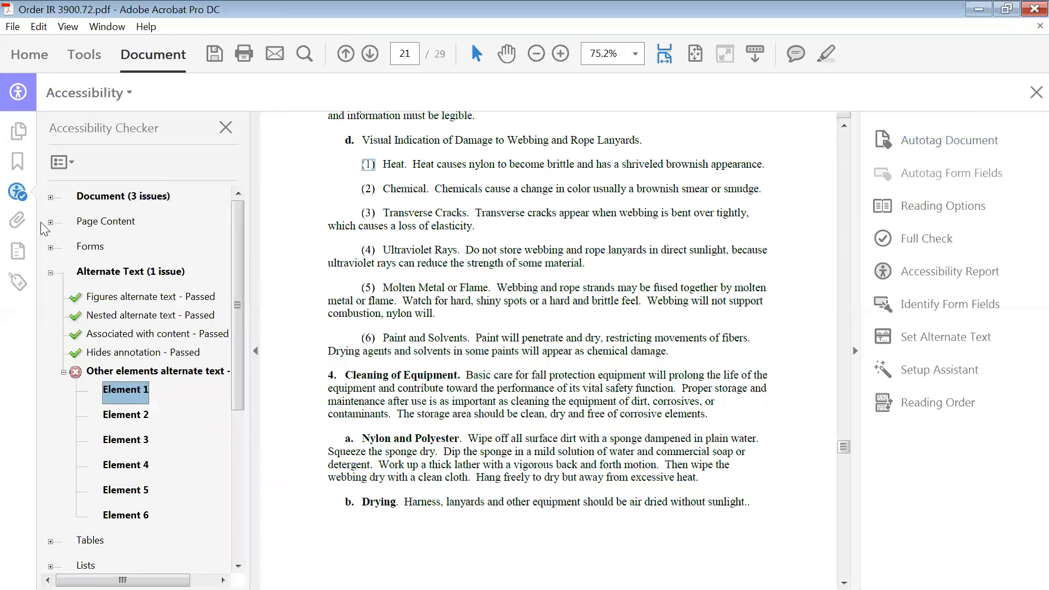
{"action": "left_click", "coordinate": [18, 282]}
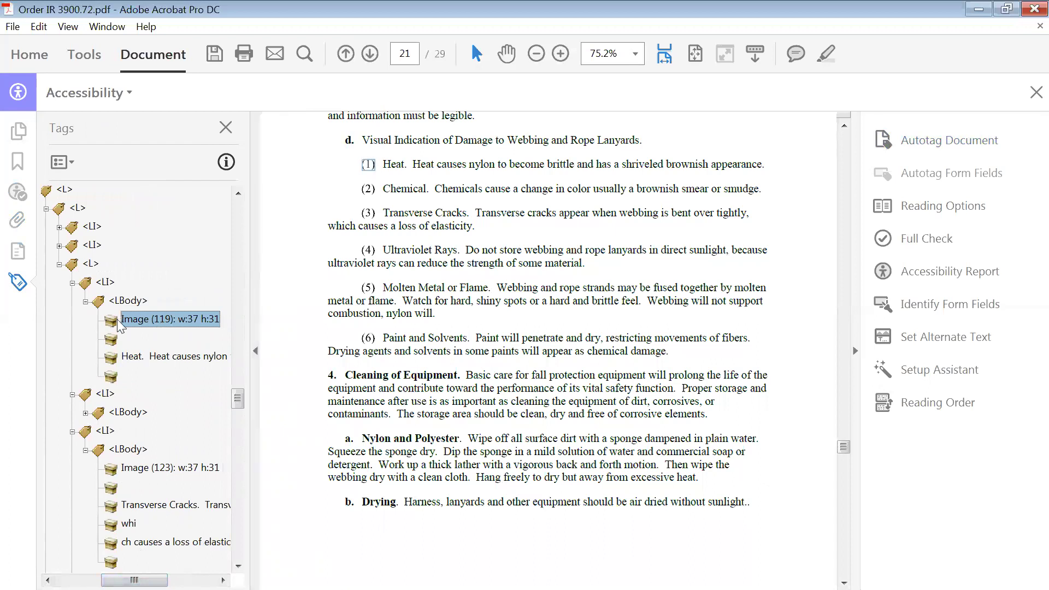
Step: Give the Image (119) marker tag the Actual Text "(1)" in its properties
{"action": "left_click", "coordinate": [137, 359]}
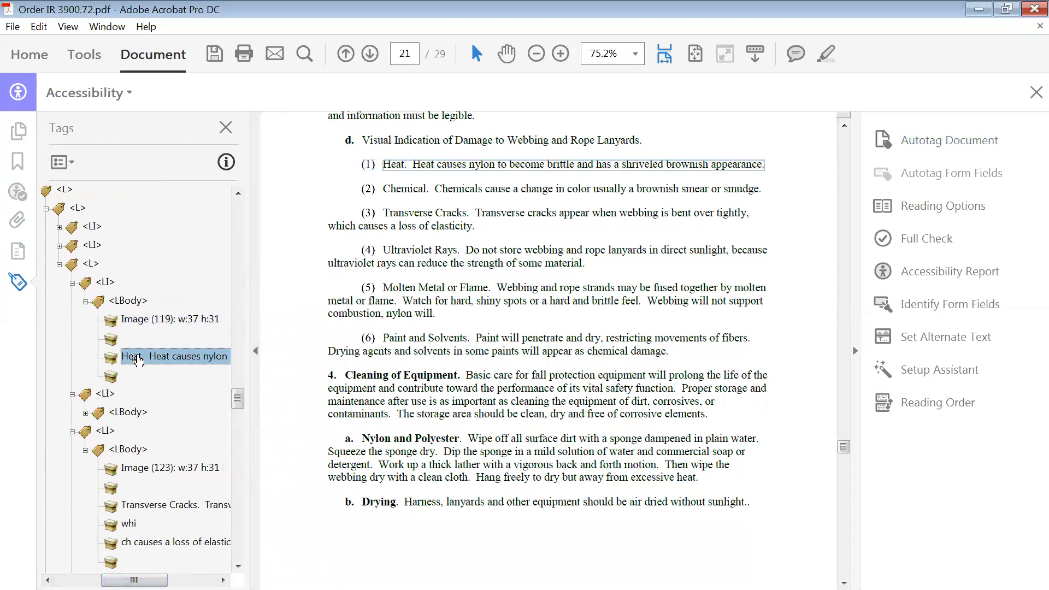
{"action": "left_click", "coordinate": [132, 322]}
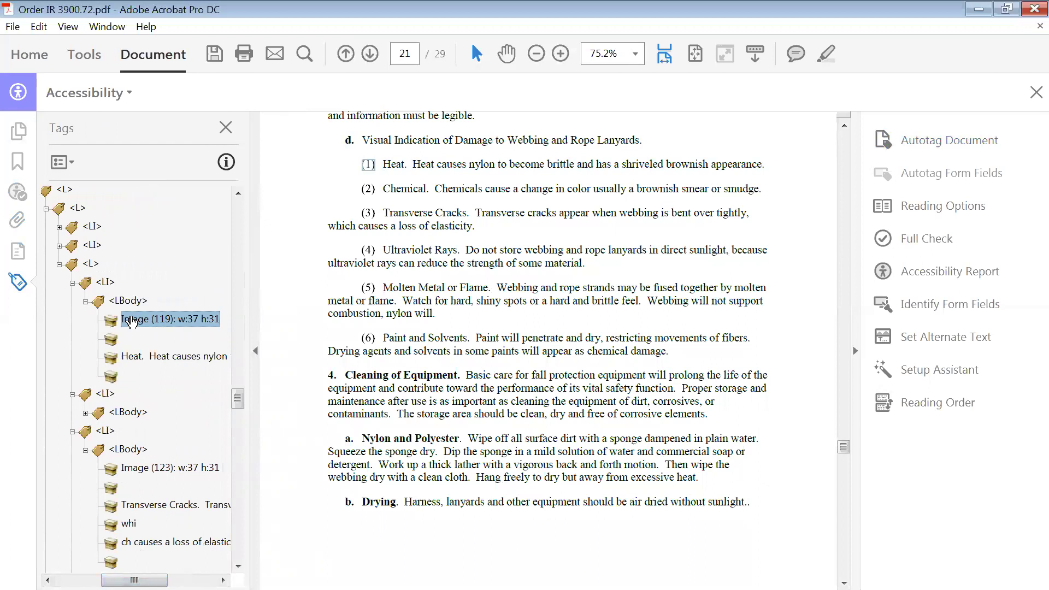
{"action": "right_click", "coordinate": [163, 324]}
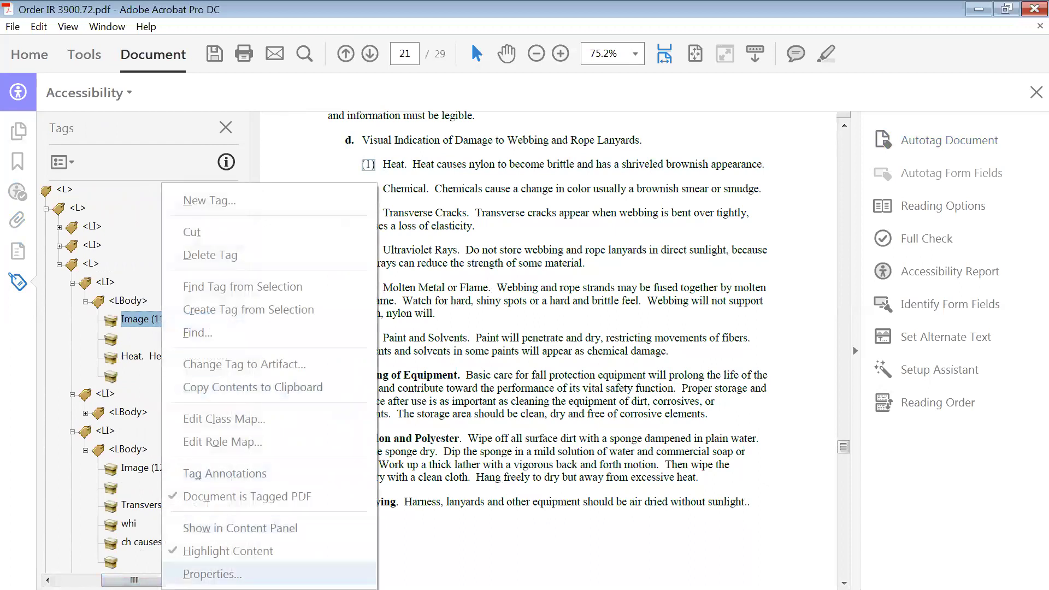
{"action": "left_click", "coordinate": [213, 574]}
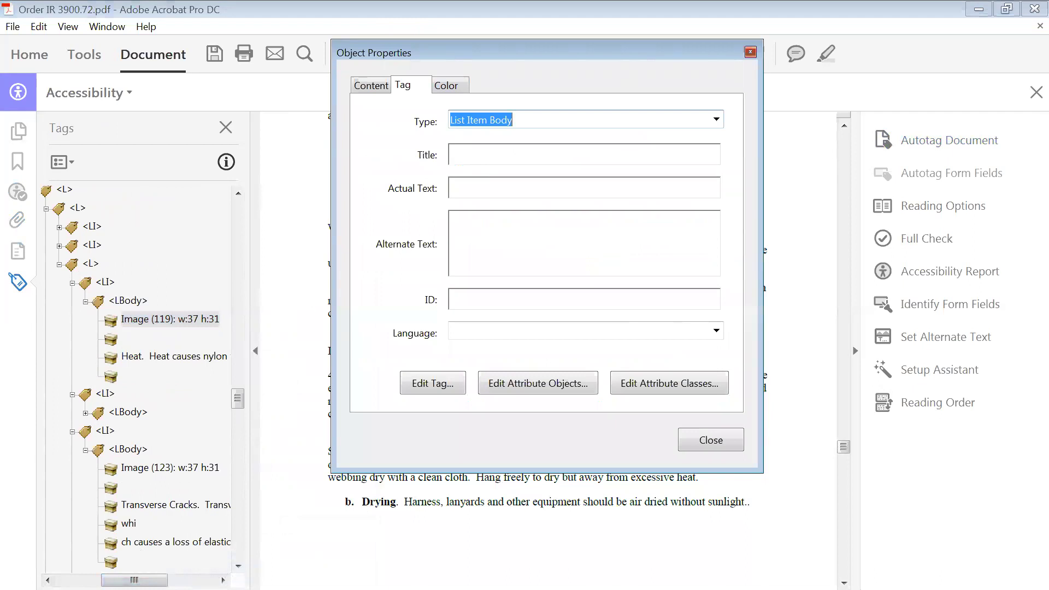
{"action": "left_click_drag", "start_coordinate": [382, 52], "coordinate": [500, 42]}
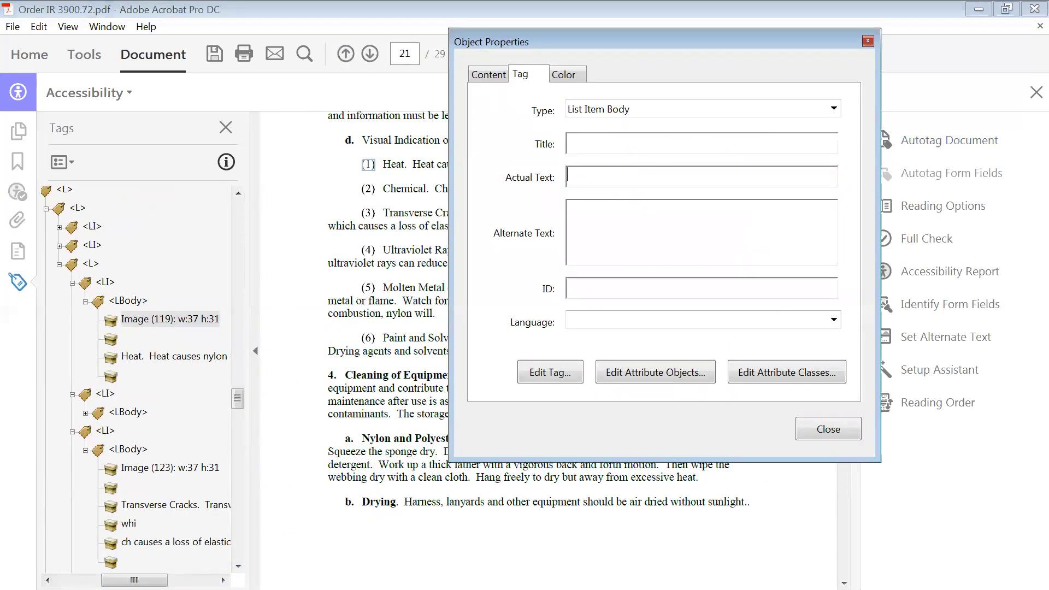
{"action": "type", "text": "(1"}
{"action": "left_click", "coordinate": [828, 429]}
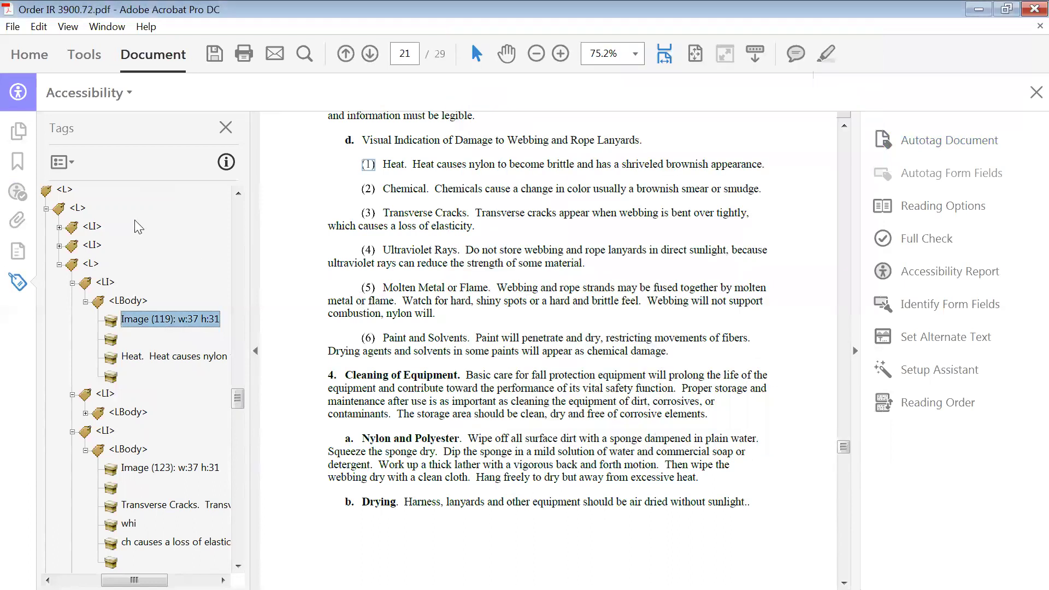
Step: Re-run the Other elements alternate text check from the Accessibility Checker results
{"action": "left_click", "coordinate": [19, 193]}
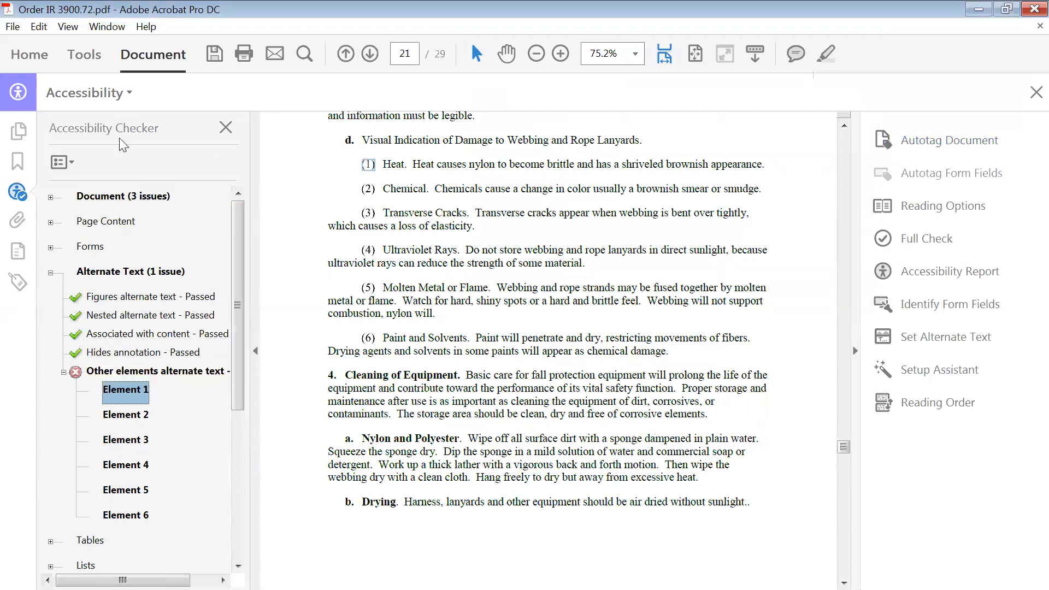
{"action": "left_click", "coordinate": [144, 370]}
{"action": "right_click", "coordinate": [143, 369]}
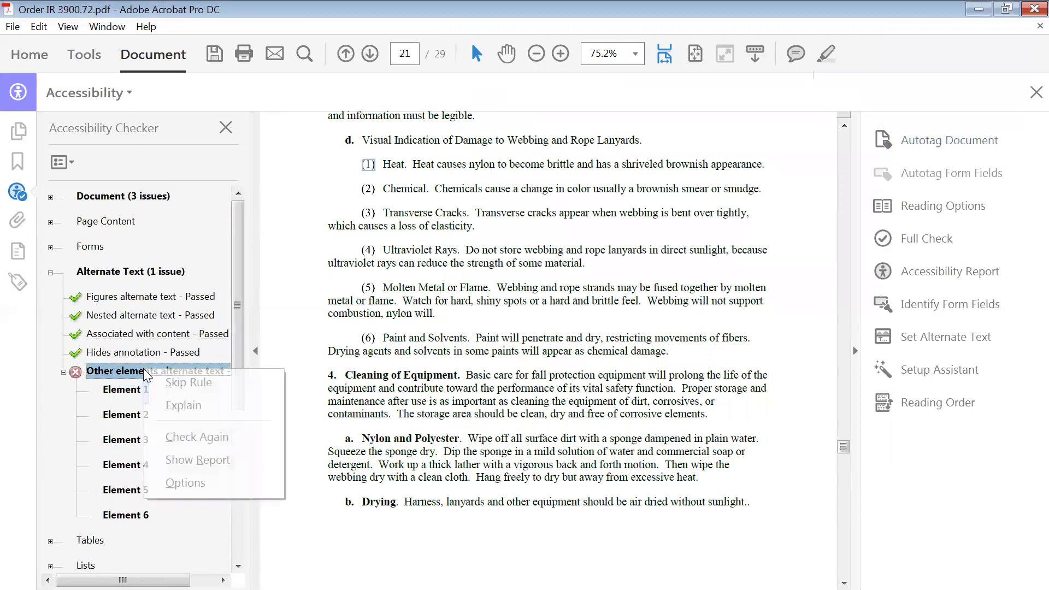
{"action": "left_click", "coordinate": [206, 437]}
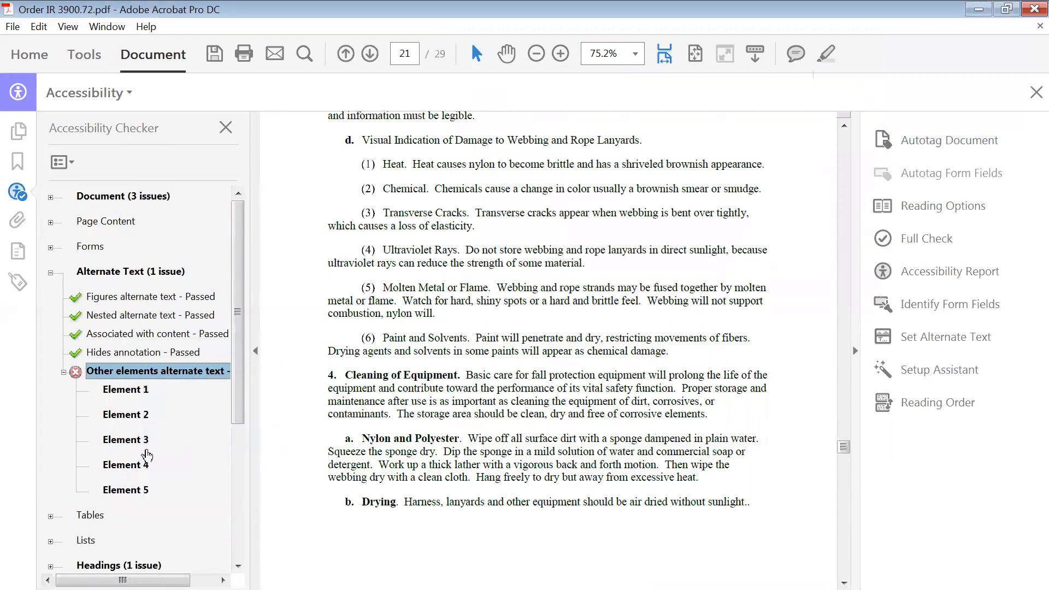
Step: Step through the five remaining failing elements, Element 1 to Element 5
{"action": "left_click", "coordinate": [134, 391]}
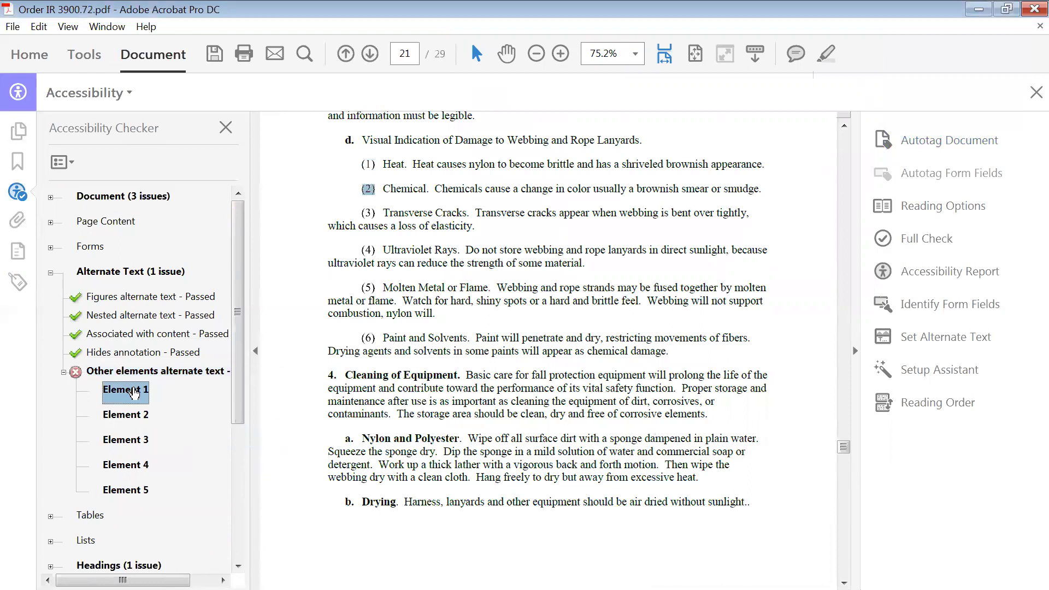
{"action": "left_click", "coordinate": [129, 416]}
{"action": "left_click", "coordinate": [129, 442]}
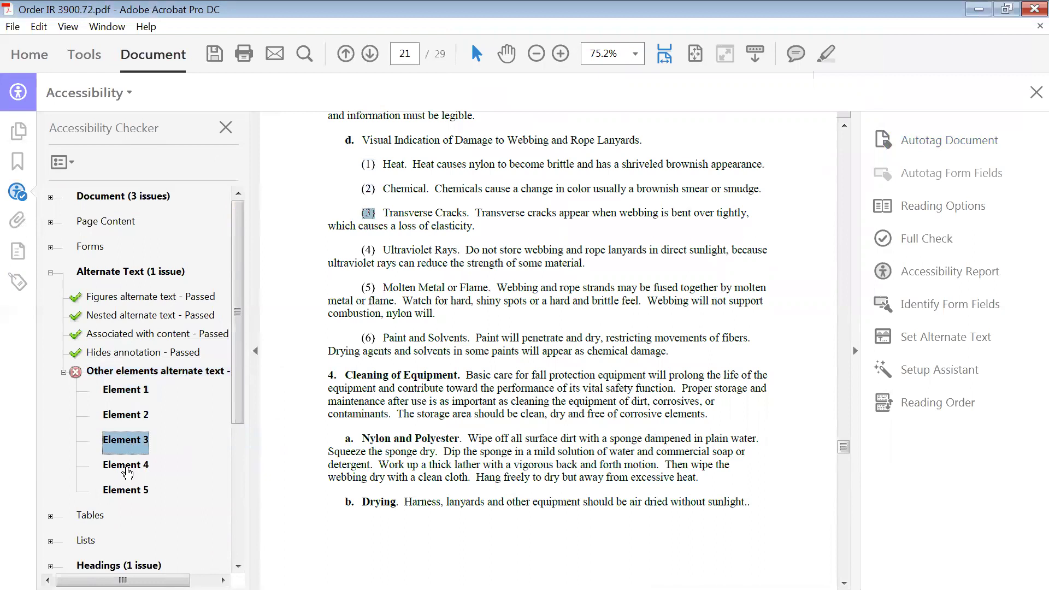
{"action": "left_click", "coordinate": [129, 467]}
{"action": "left_click", "coordinate": [128, 488]}
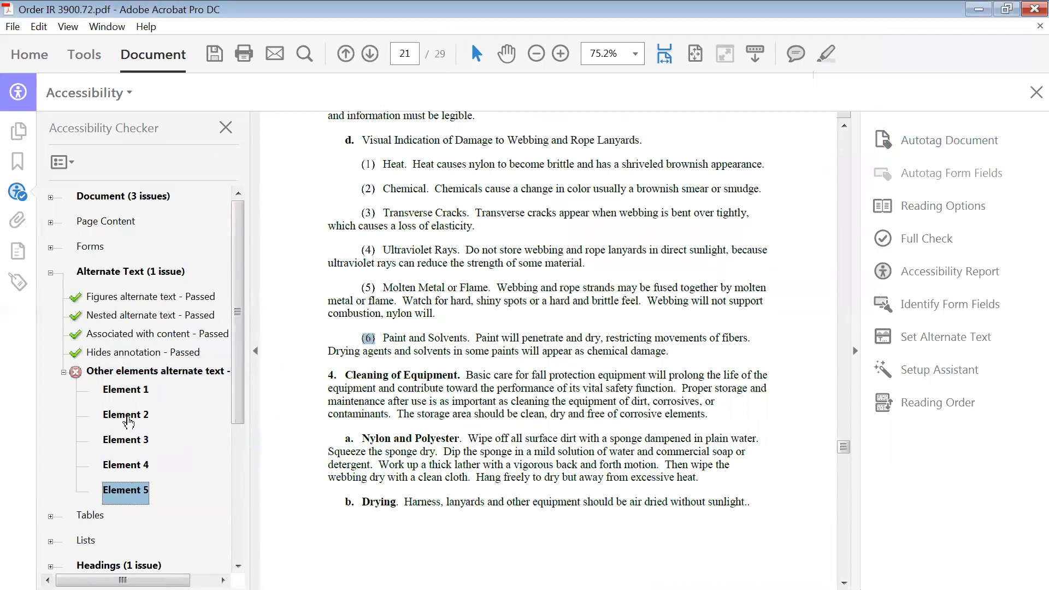
Step: Show Element 1 in the Tags panel, dismiss the tag-not-found message, and return to the tag tree
{"action": "left_click", "coordinate": [130, 391]}
{"action": "right_click", "coordinate": [130, 389]}
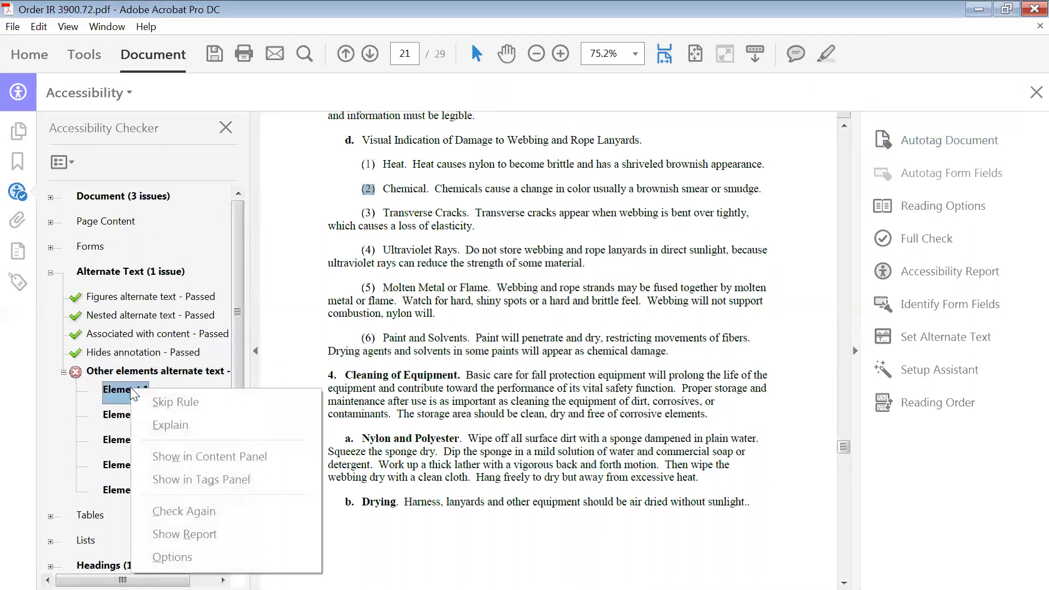
{"action": "left_click", "coordinate": [191, 478]}
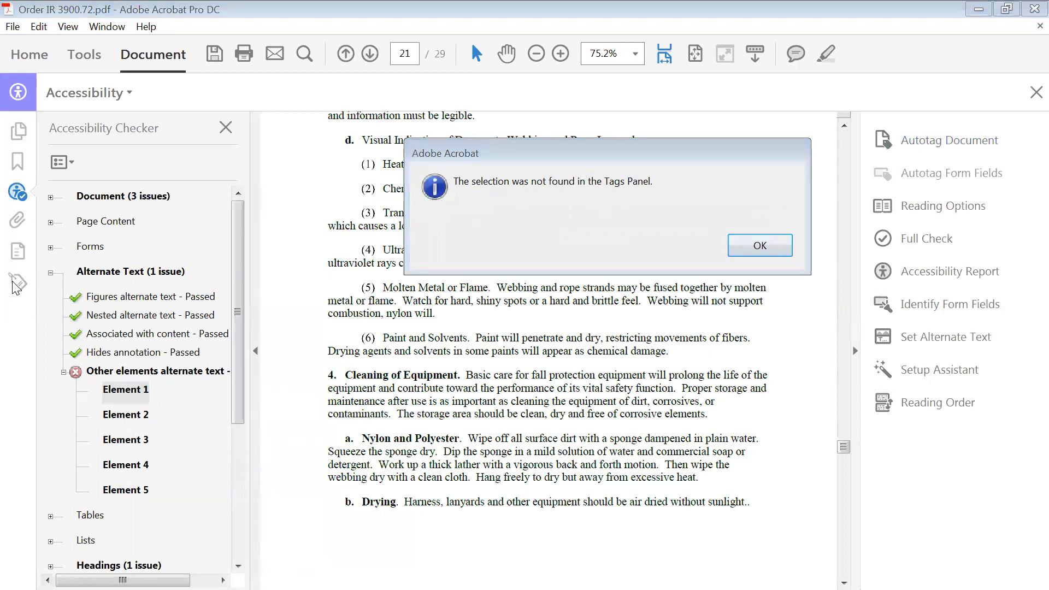
{"action": "left_click", "coordinate": [760, 245]}
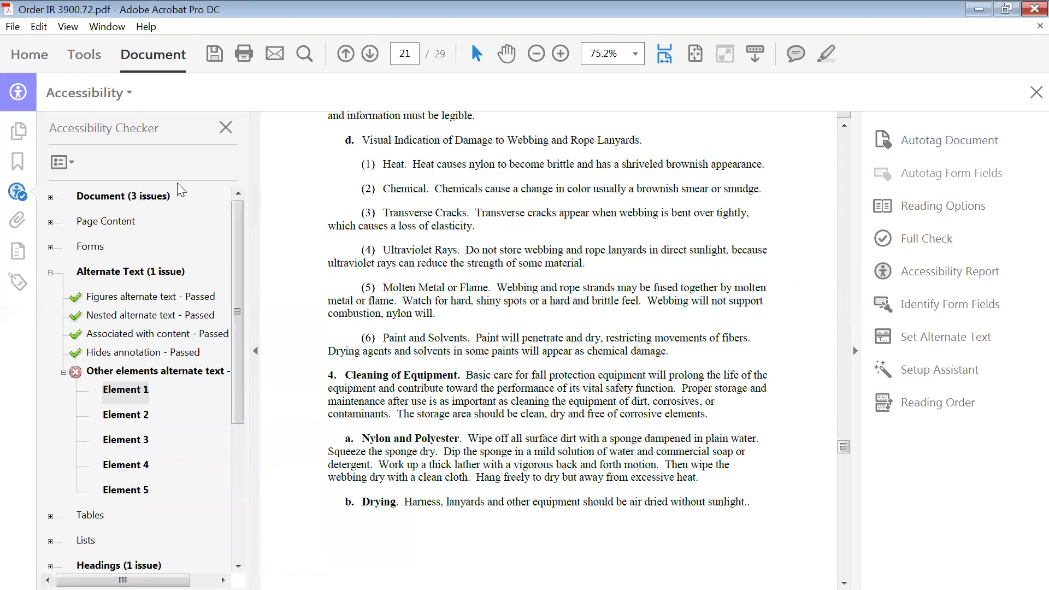
{"action": "left_click", "coordinate": [17, 285]}
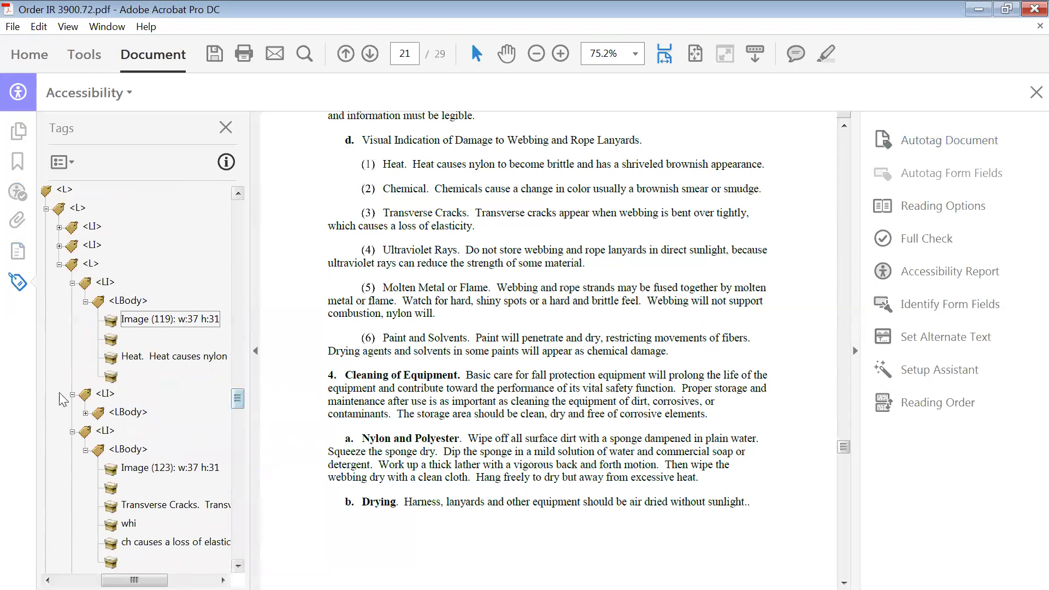
Step: Give the Chemical item's Image (121) marker tag the Actual Text "(2)"
{"action": "left_click", "coordinate": [86, 414]}
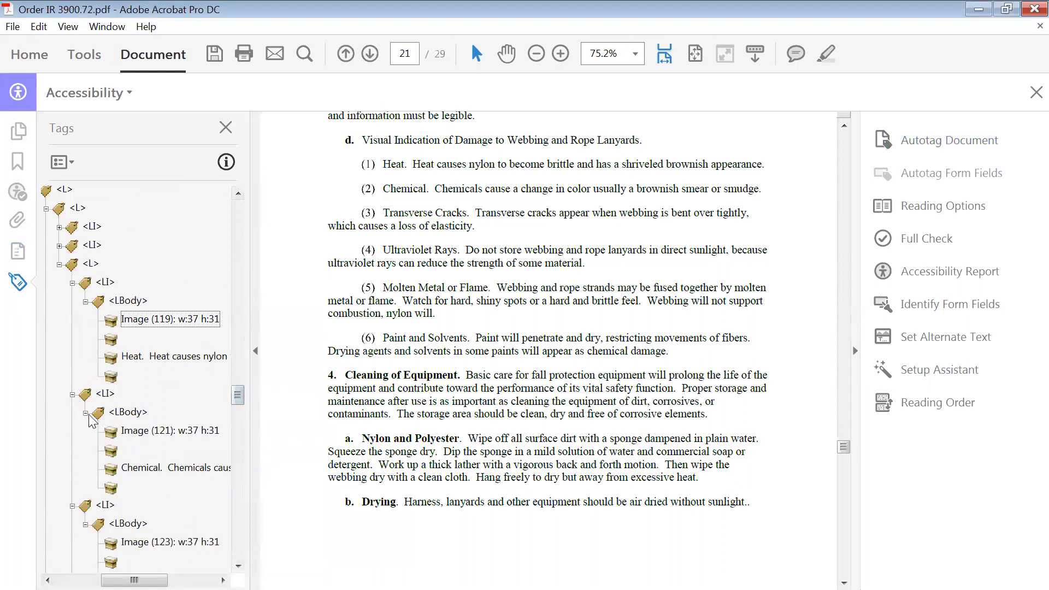
{"action": "left_click", "coordinate": [175, 432]}
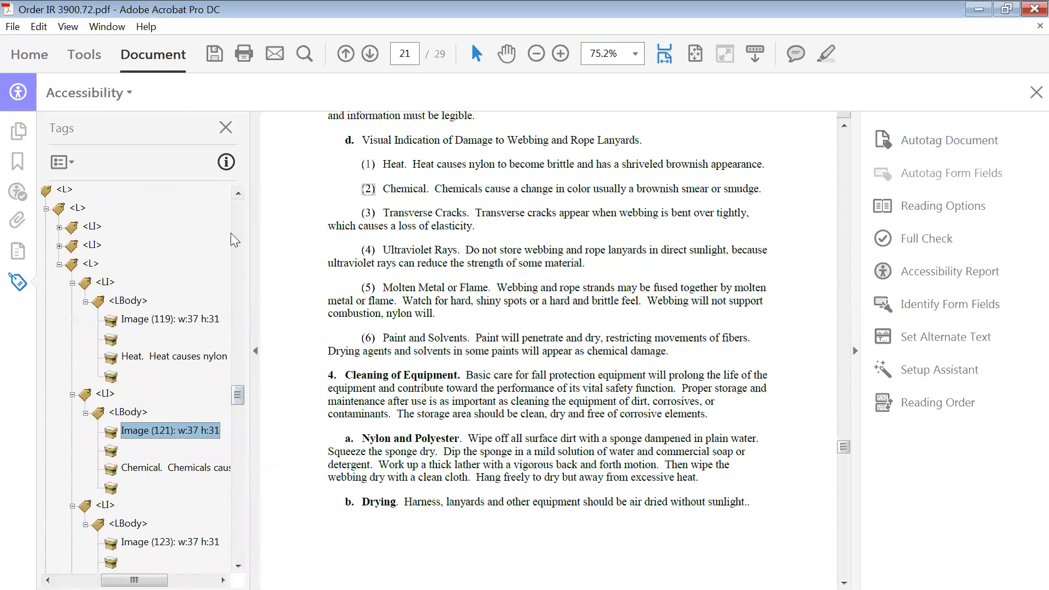
{"action": "scroll", "coordinate": [231, 234], "scroll_direction": "down", "scroll_amount": 2}
{"action": "scroll", "coordinate": [231, 234], "scroll_direction": "down", "scroll_amount": 1}
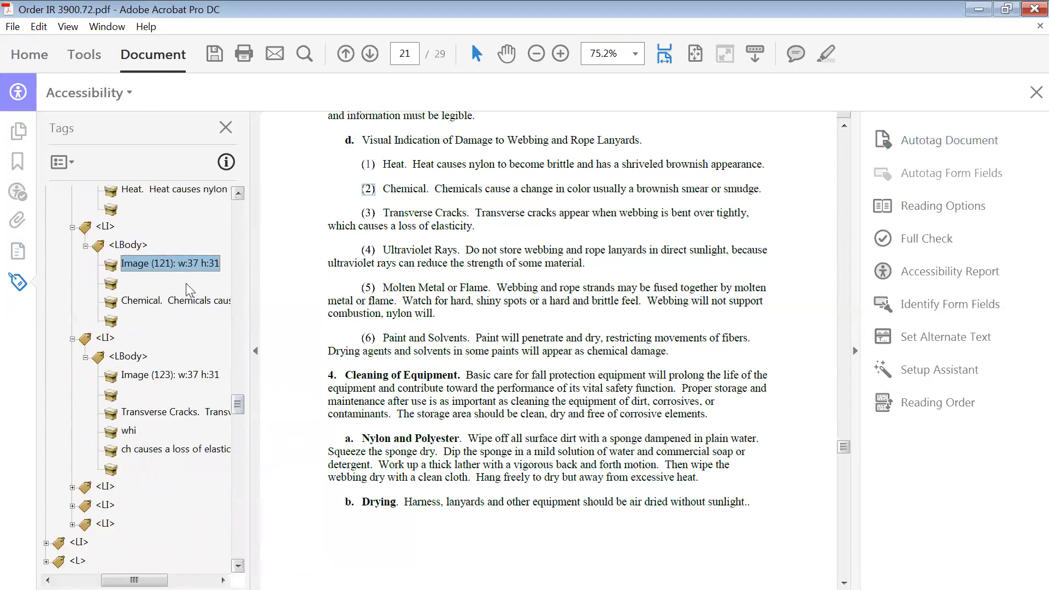
{"action": "right_click", "coordinate": [153, 264]}
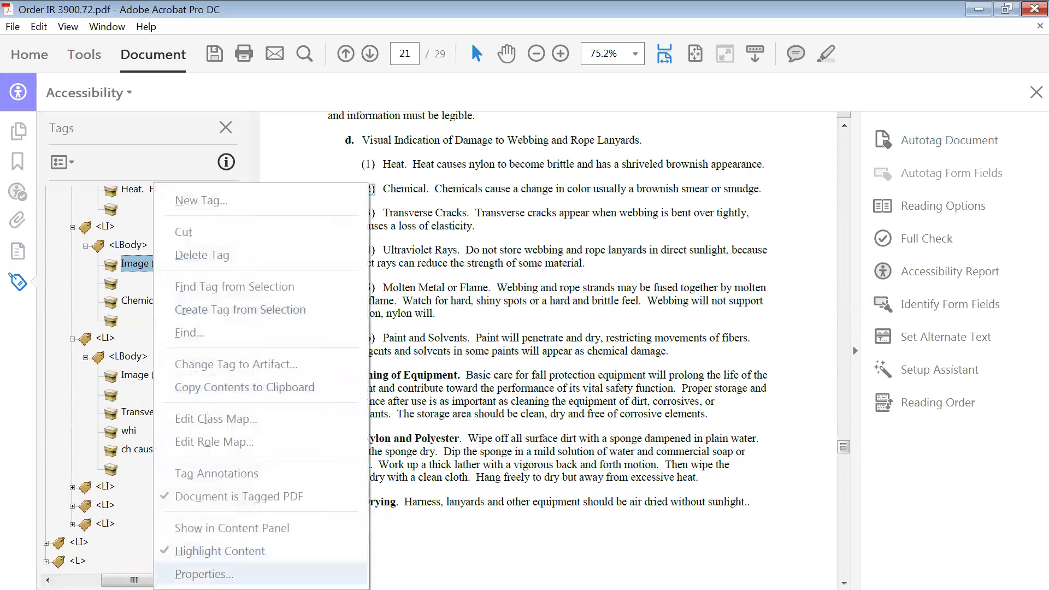
{"action": "left_click", "coordinate": [204, 574]}
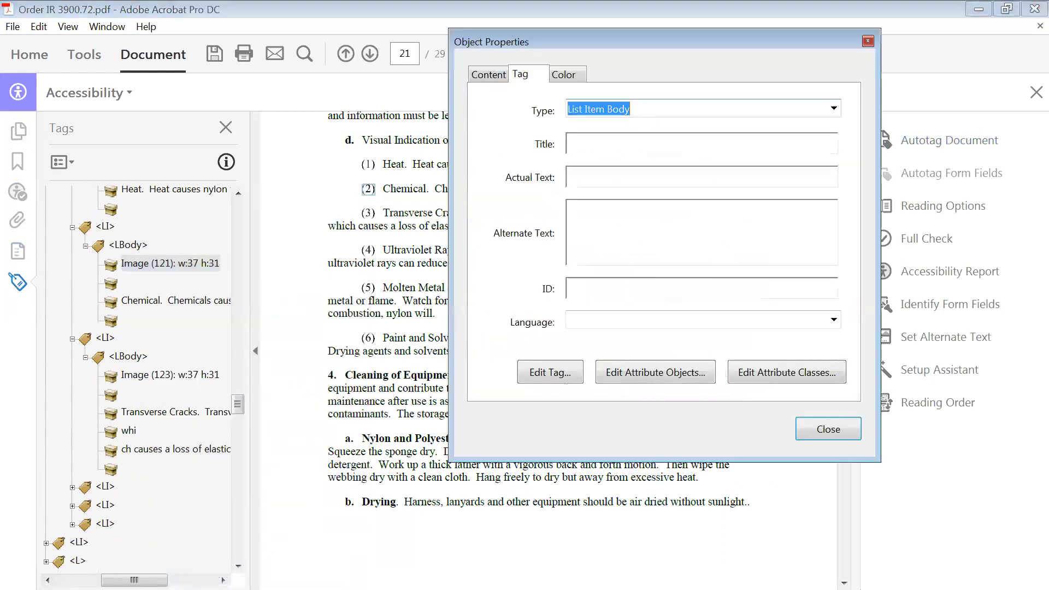
{"action": "left_click", "coordinate": [568, 177]}
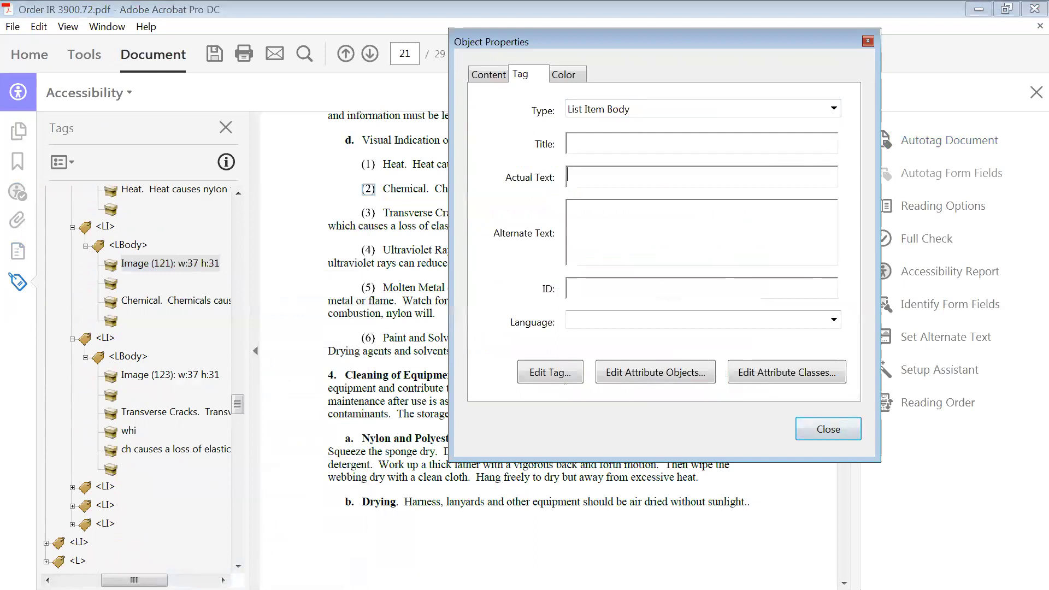
{"action": "type", "text": "(2"}
{"action": "left_click", "coordinate": [830, 429]}
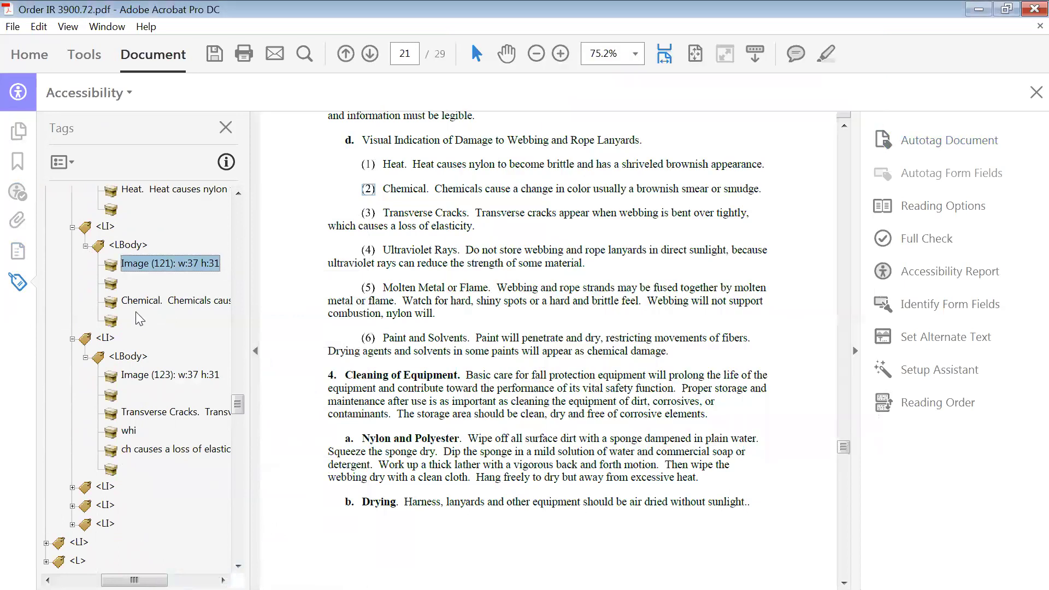
Step: Open the Image (123) tag's properties and begin entering Actual Text for marker (3)
{"action": "left_click", "coordinate": [145, 379]}
{"action": "right_click", "coordinate": [145, 379]}
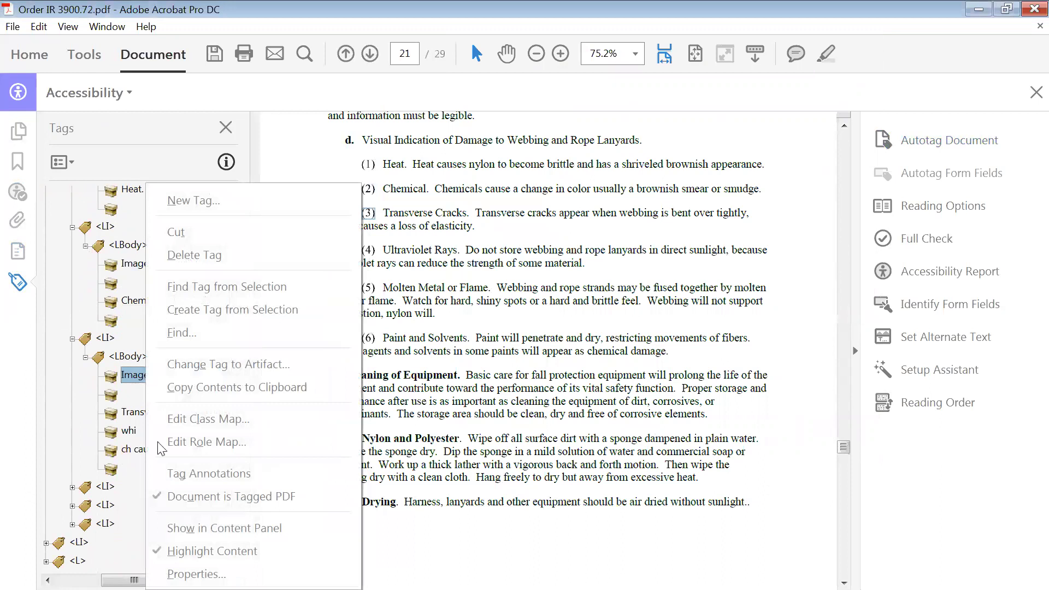
{"action": "left_click", "coordinate": [197, 574]}
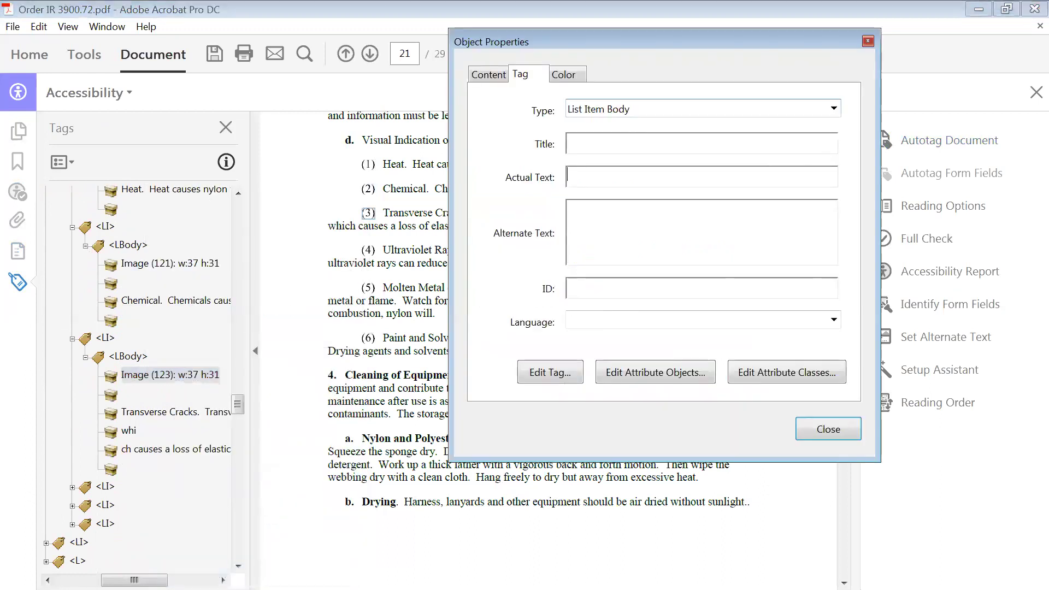
{"action": "left_click", "coordinate": [568, 176]}
{"action": "type", "text": "(30"}
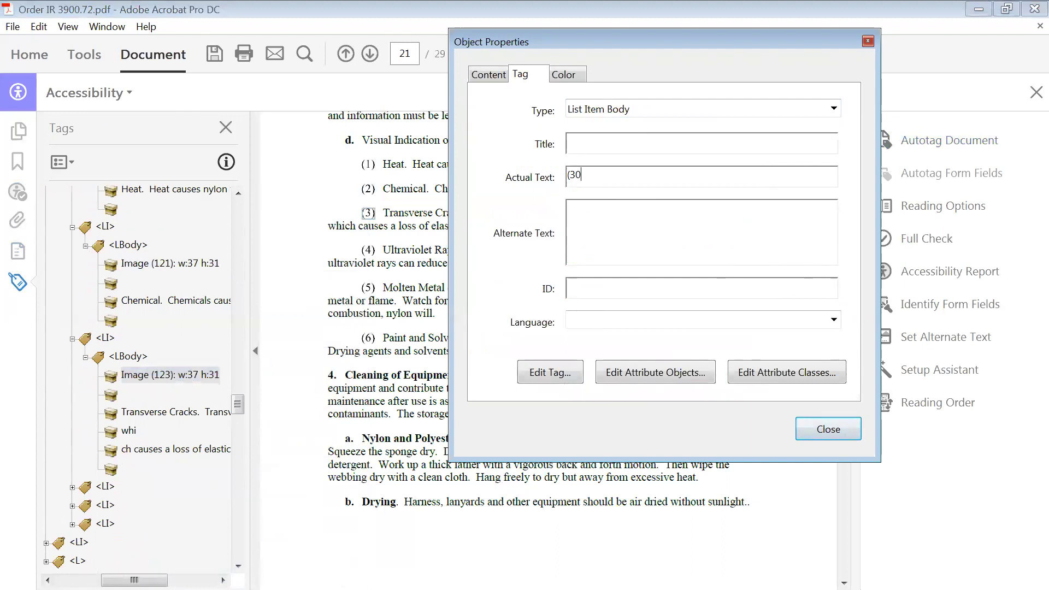
{"action": "type", "text": "0"}
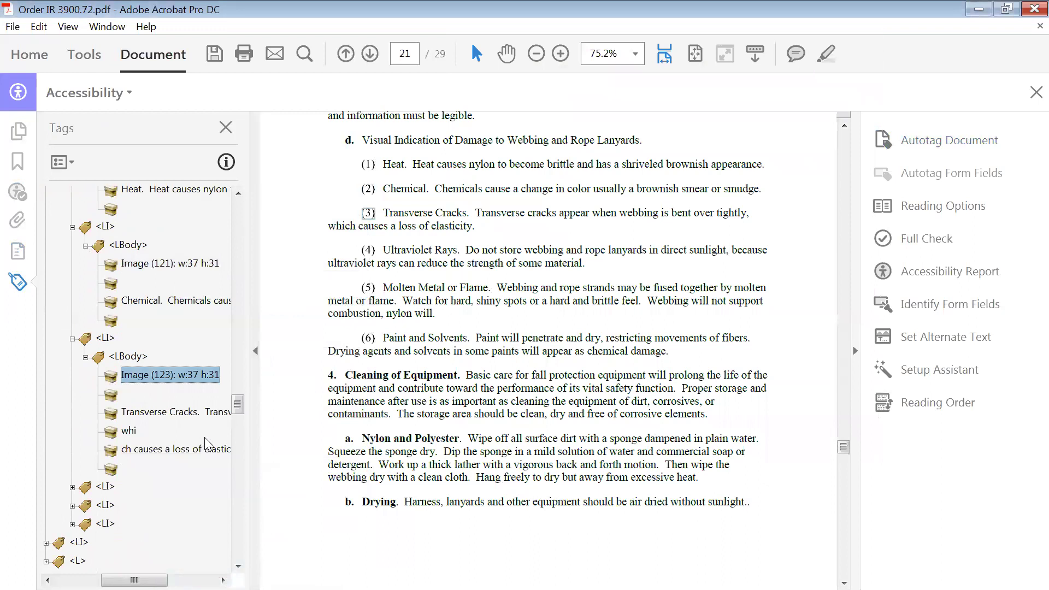
Step: Expand list item (4) and its body in the Tags panel
{"action": "left_click", "coordinate": [238, 566]}
{"action": "left_click", "coordinate": [238, 565]}
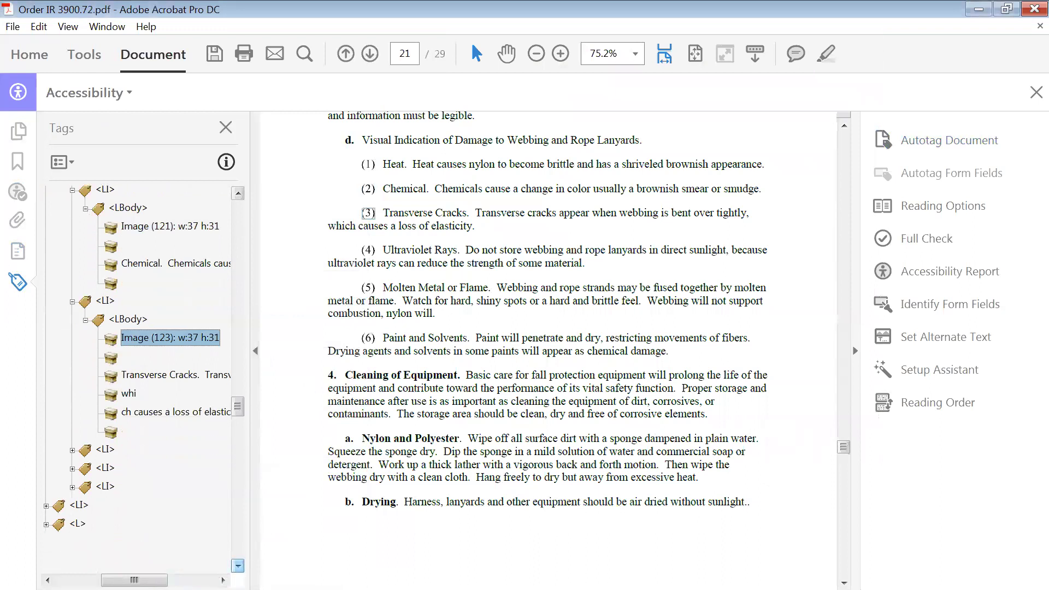
{"action": "left_click", "coordinate": [237, 565]}
{"action": "left_click", "coordinate": [237, 565]}
{"action": "left_click", "coordinate": [238, 565]}
{"action": "left_click", "coordinate": [238, 565]}
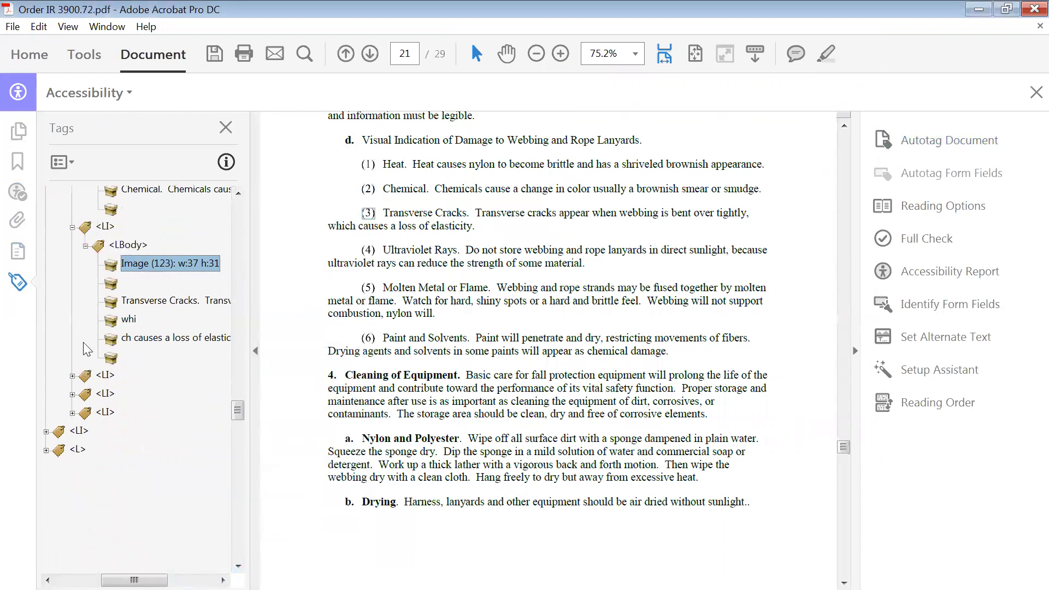
{"action": "left_click", "coordinate": [72, 376]}
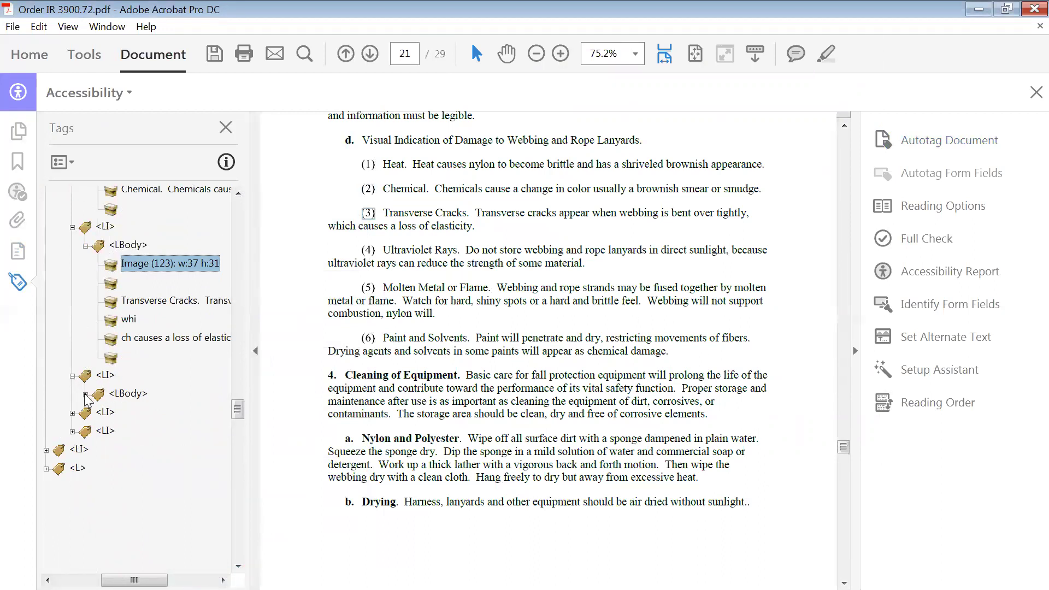
{"action": "left_click", "coordinate": [85, 394]}
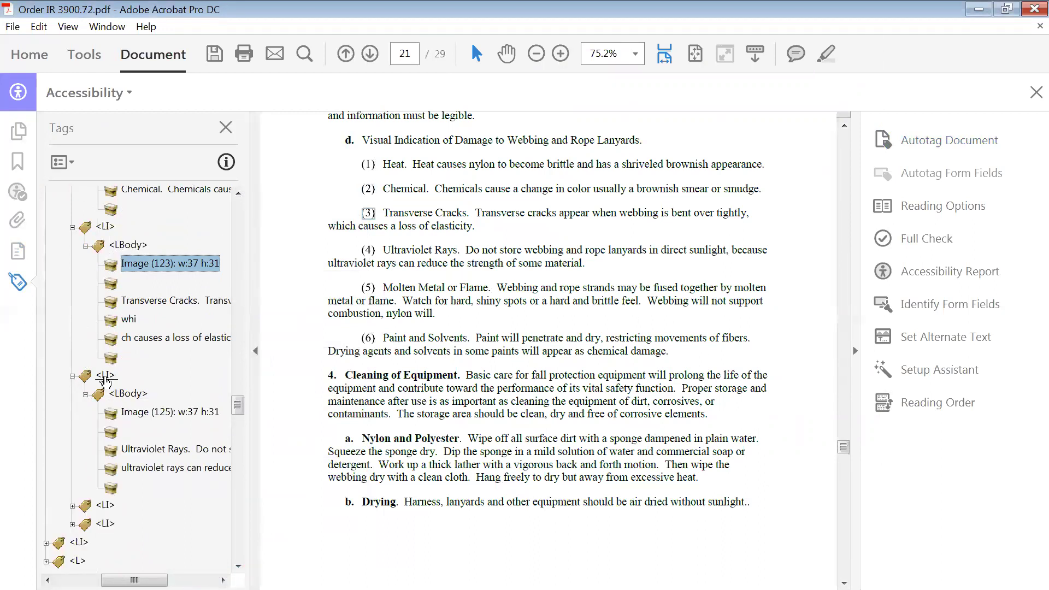
{"action": "left_click", "coordinate": [105, 376]}
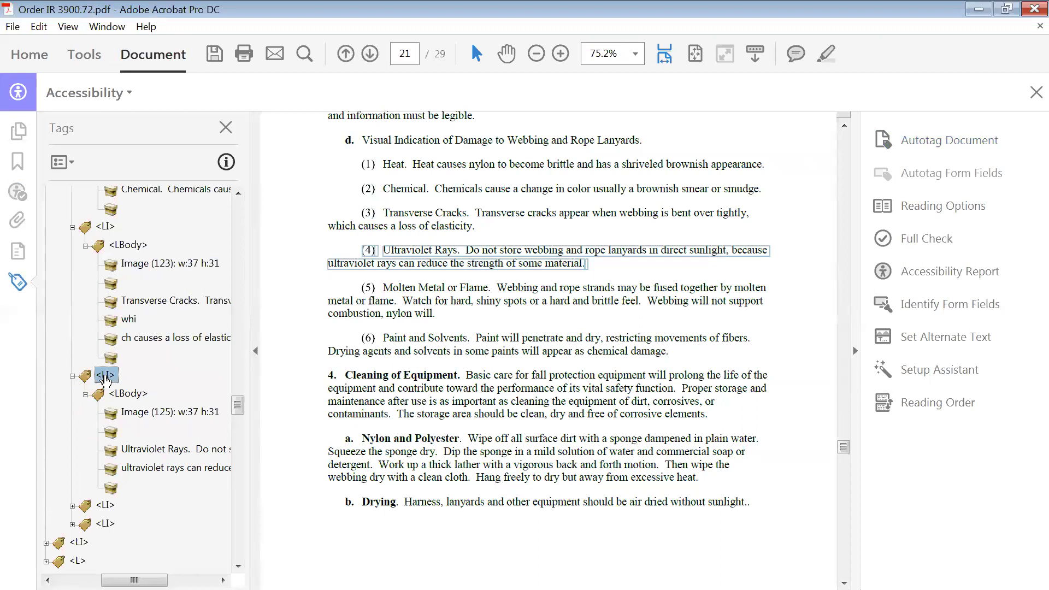
{"action": "left_click", "coordinate": [132, 395]}
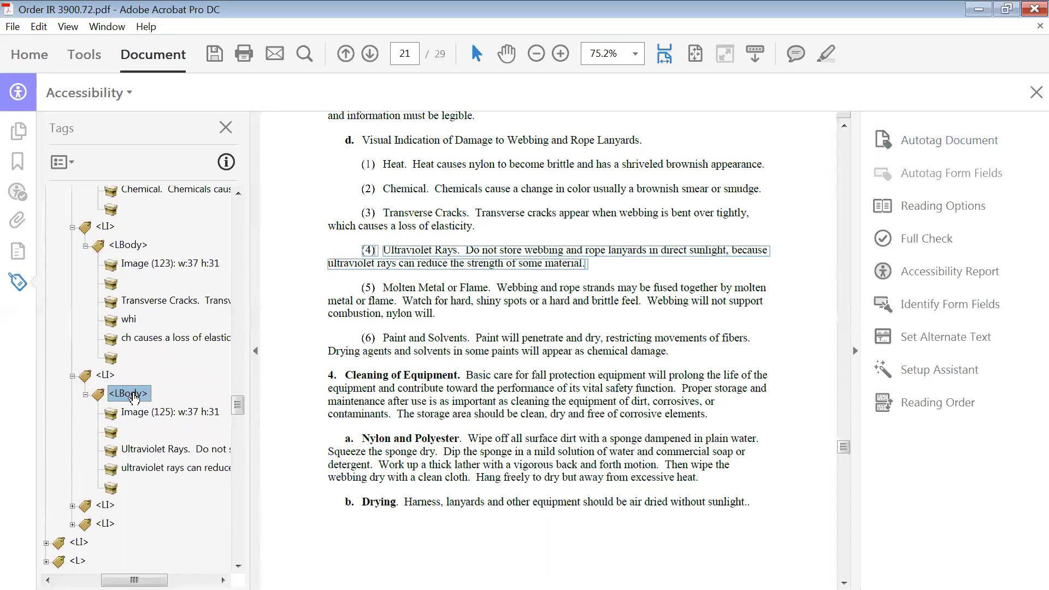
Step: Give the Image (125) tag the Actual Text "(4)"
{"action": "left_click", "coordinate": [155, 414]}
{"action": "right_click", "coordinate": [157, 416]}
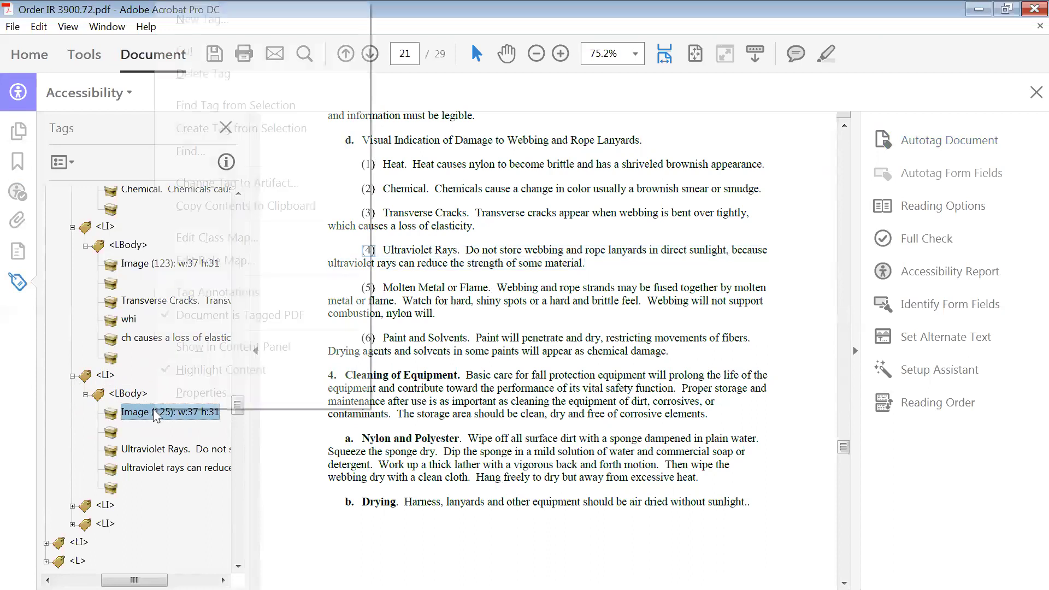
{"action": "left_click", "coordinate": [201, 393]}
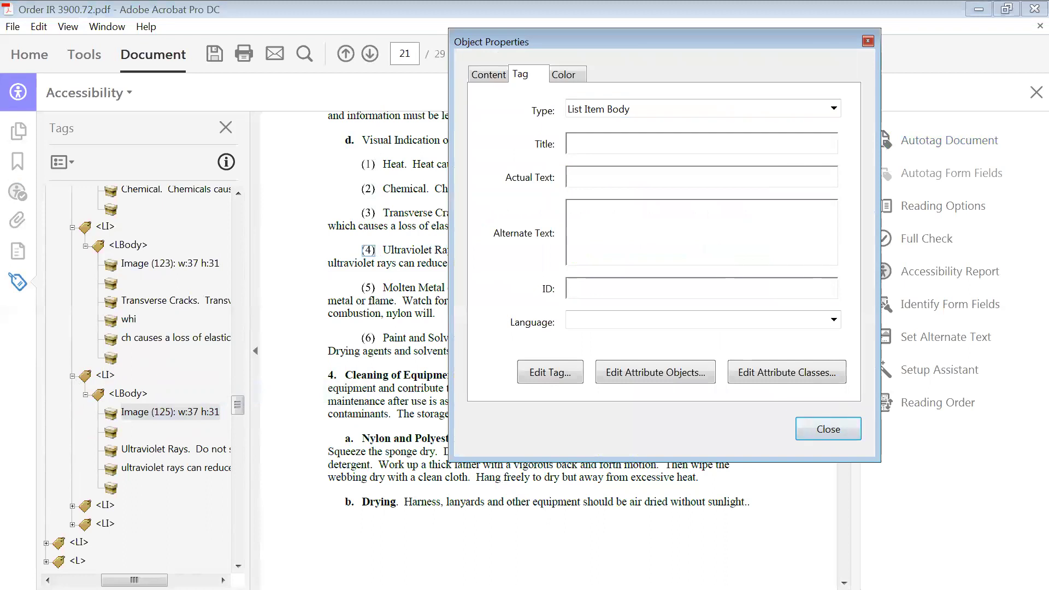
{"action": "left_click", "coordinate": [702, 176]}
{"action": "type", "text": "(4"}
{"action": "left_click", "coordinate": [823, 419]}
Step: Expand list item (5) and give its Image (127) tag the Actual Text "(5)"
{"action": "scroll", "coordinate": [92, 475], "scroll_direction": "down", "scroll_amount": 1}
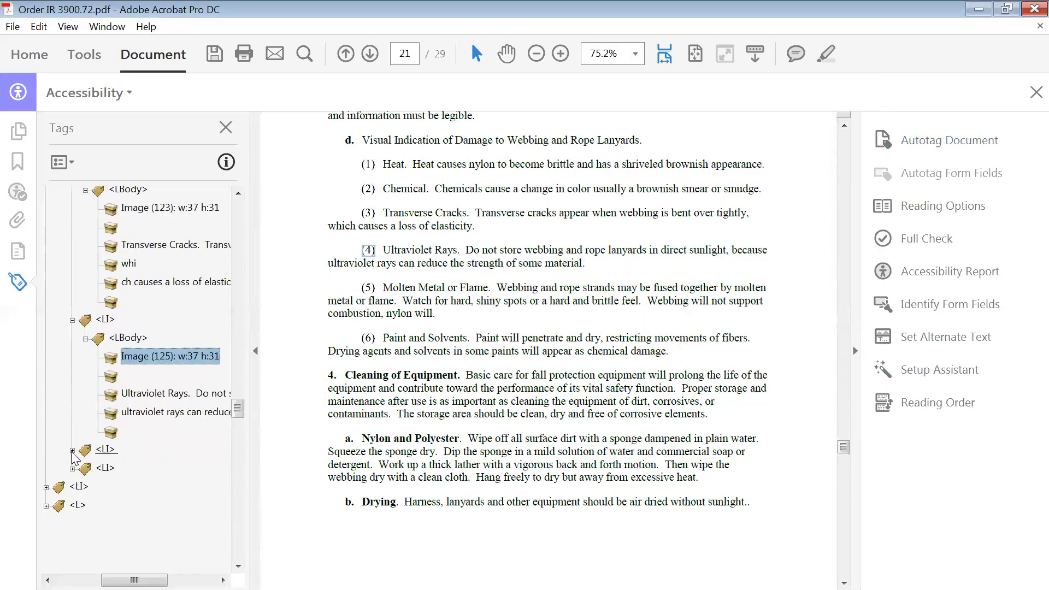
{"action": "left_click", "coordinate": [72, 450]}
{"action": "left_click", "coordinate": [86, 469]}
{"action": "scroll", "coordinate": [87, 404], "scroll_direction": "down", "scroll_amount": 2}
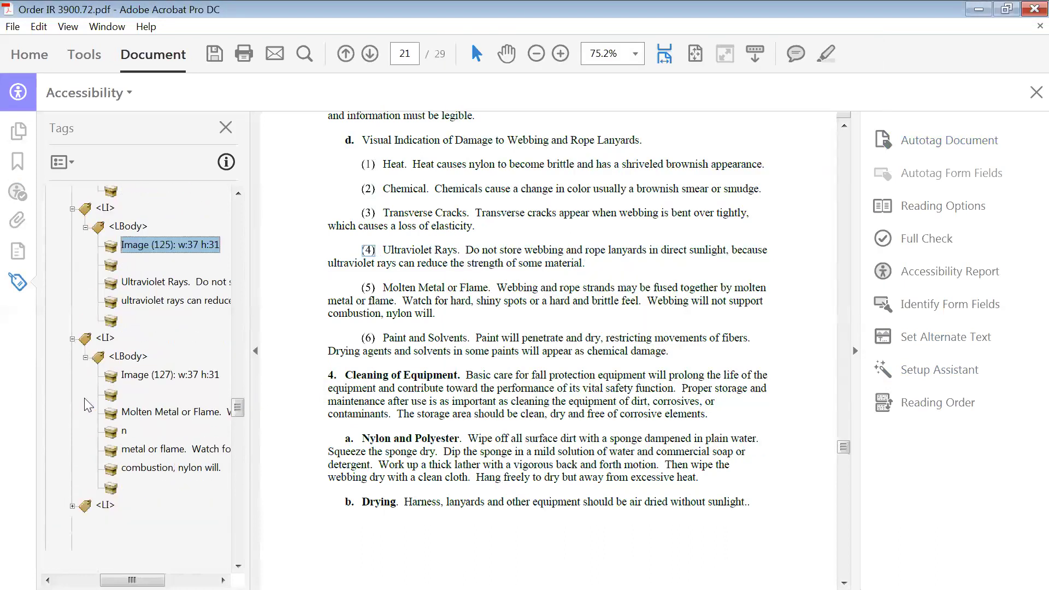
{"action": "left_click", "coordinate": [146, 379]}
{"action": "right_click", "coordinate": [145, 379]}
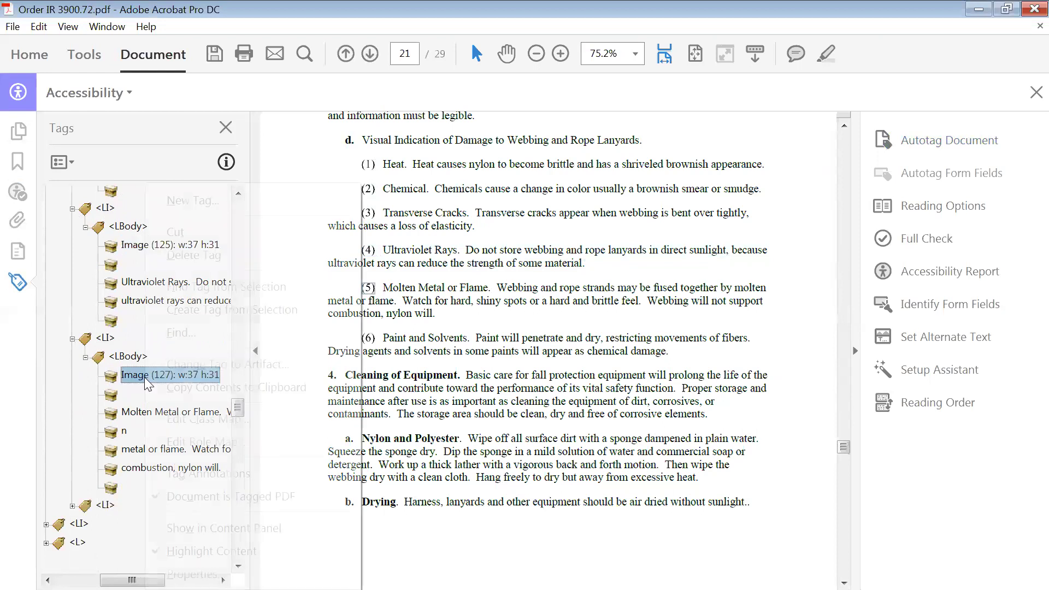
{"action": "left_click", "coordinate": [195, 573]}
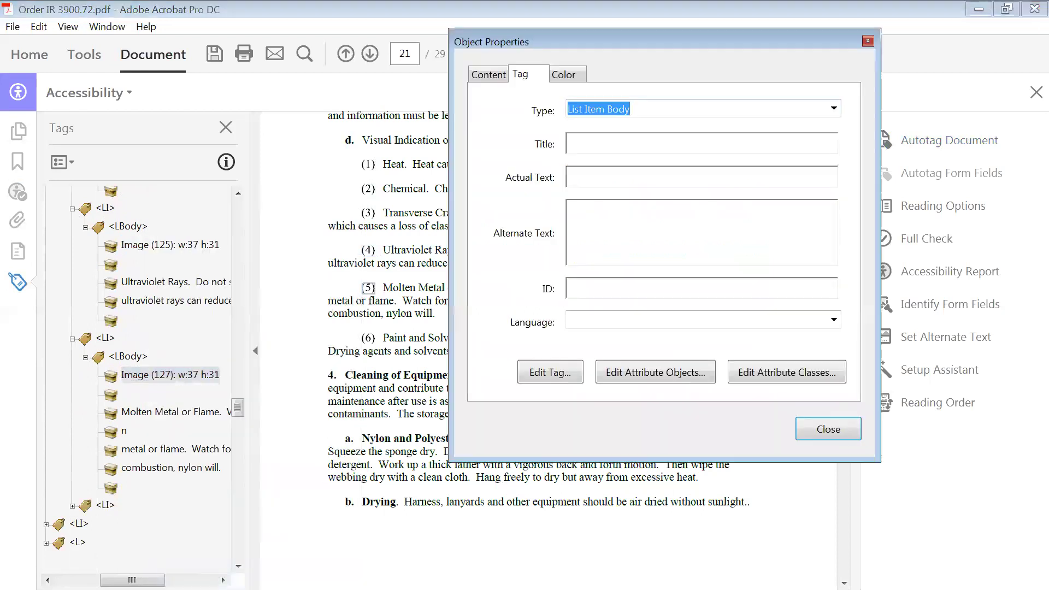
{"action": "left_click", "coordinate": [701, 176]}
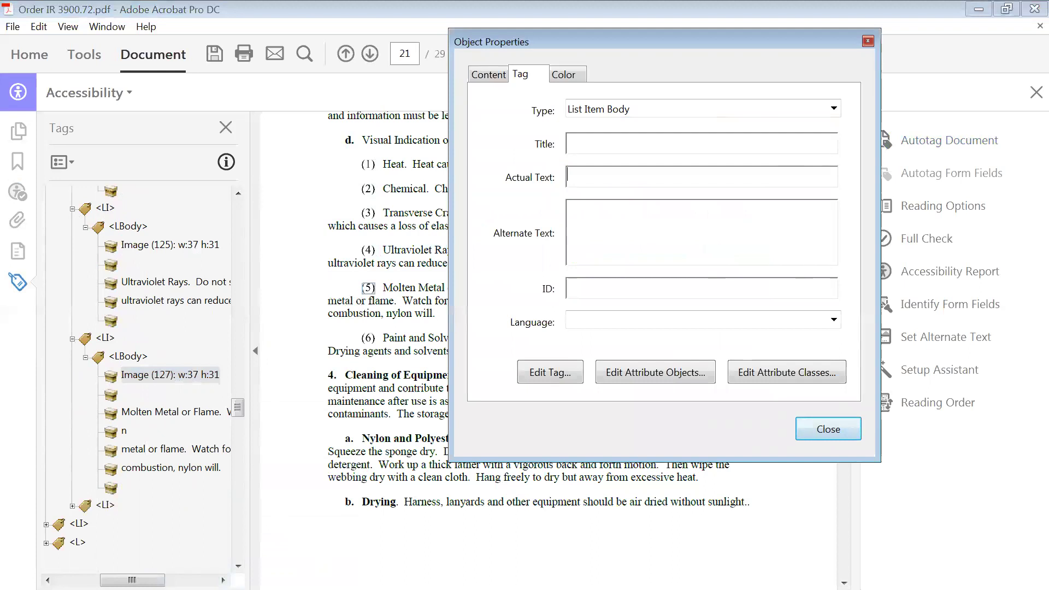
{"action": "type", "text": "(5)"}
{"action": "left_click", "coordinate": [825, 428]}
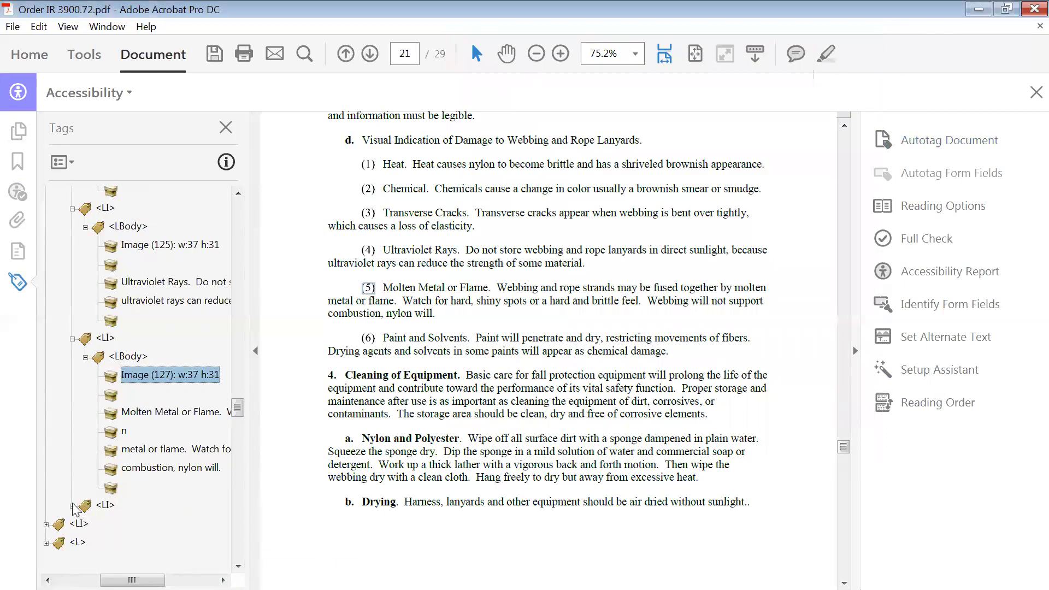
Step: Expand list item (6) and give its Image (129) tag the Actual Text "(6)"
{"action": "left_click", "coordinate": [72, 506]}
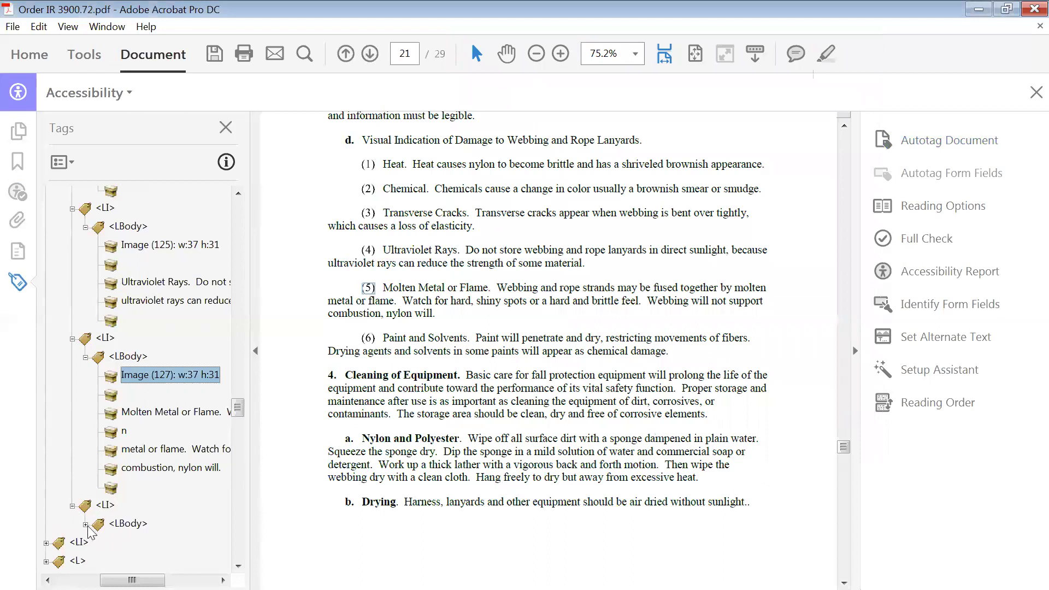
{"action": "left_click", "coordinate": [86, 525]}
{"action": "scroll", "coordinate": [178, 522], "scroll_direction": "down", "scroll_amount": 3}
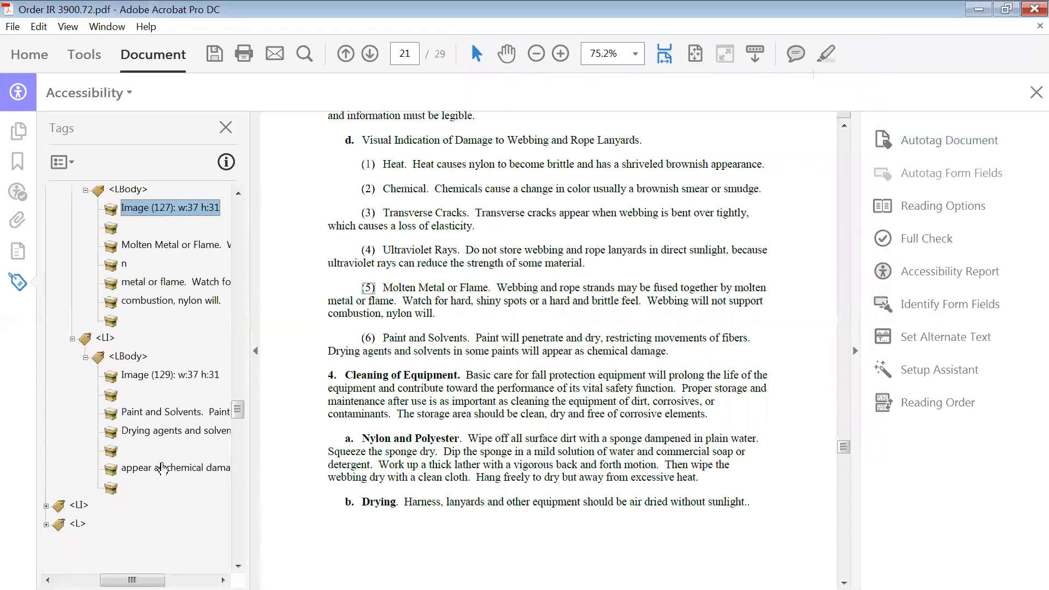
{"action": "left_click", "coordinate": [164, 376]}
{"action": "right_click", "coordinate": [163, 376]}
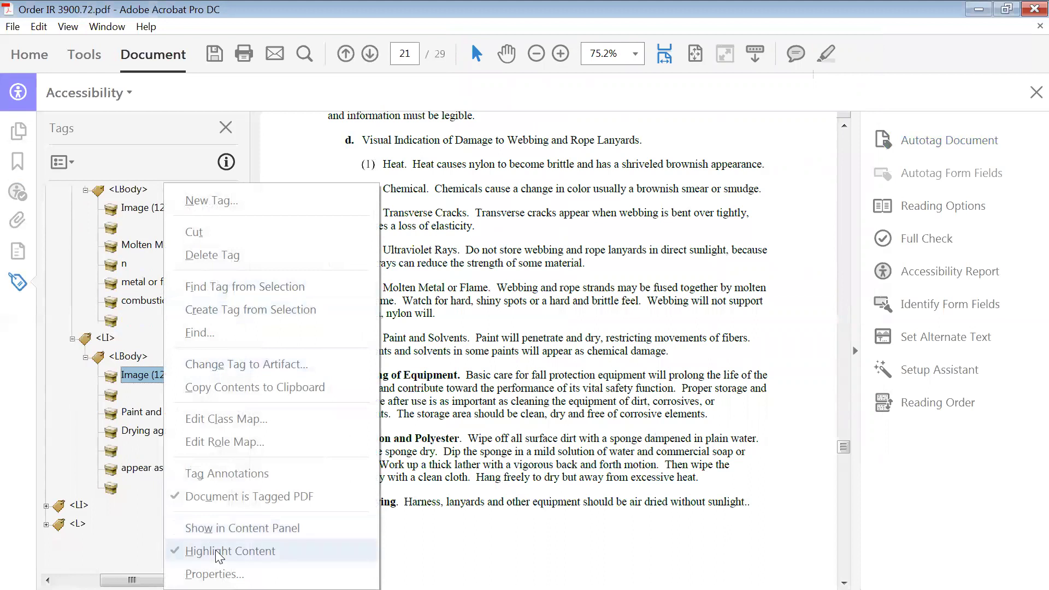
{"action": "left_click", "coordinate": [295, 573]}
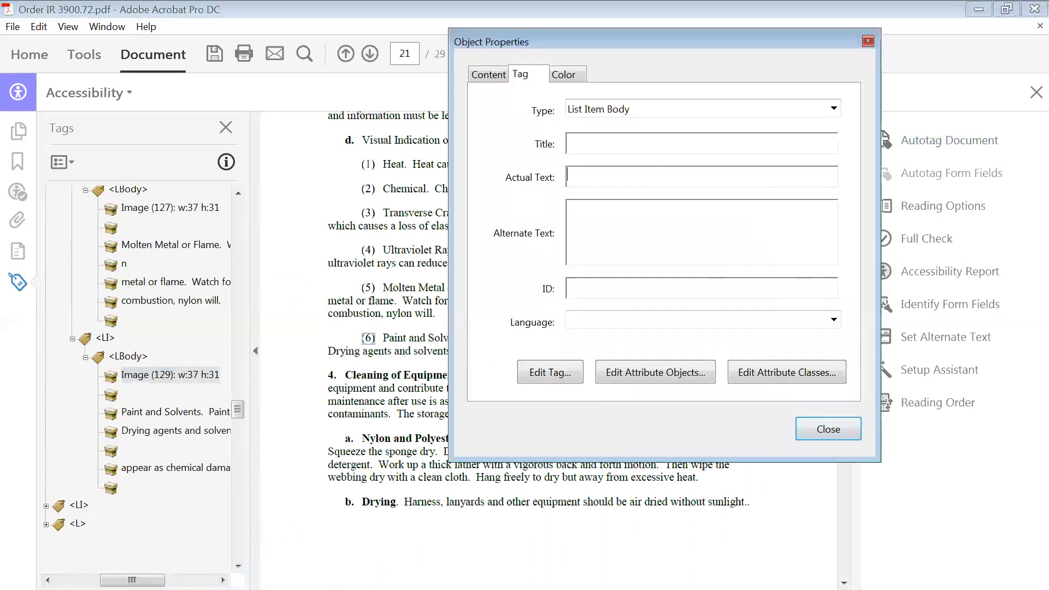
{"action": "type", "text": "(6"}
{"action": "left_click", "coordinate": [825, 429]}
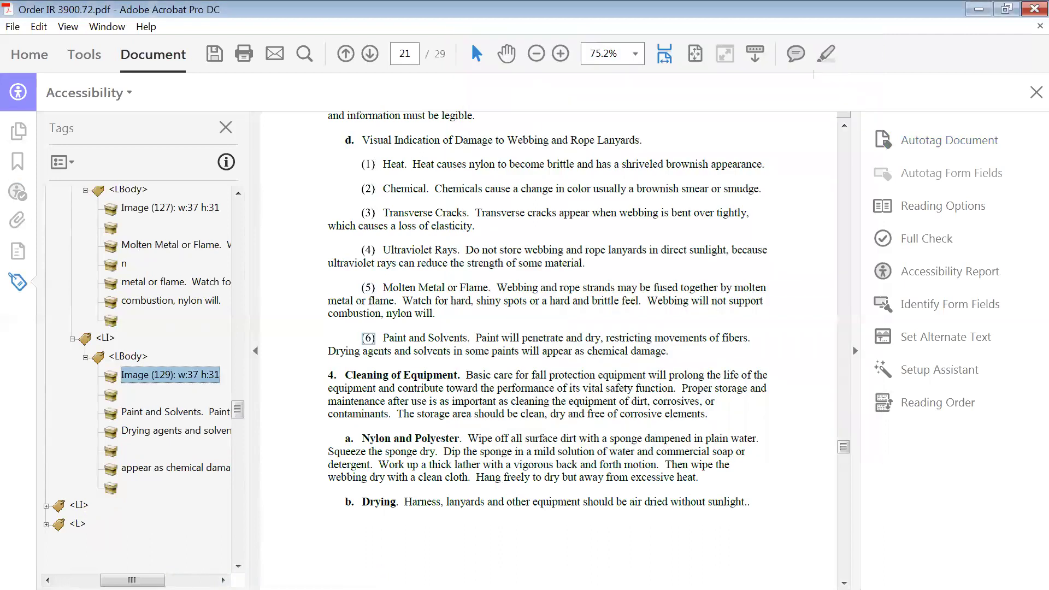
Step: Re-check the Other elements alternate text rule, which now passes
{"action": "left_click", "coordinate": [19, 194]}
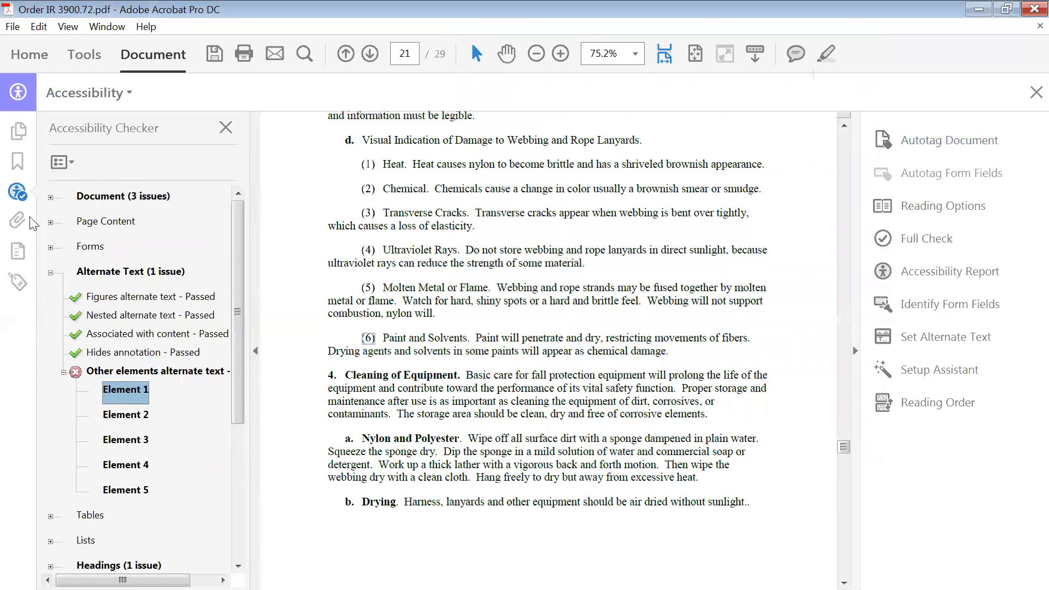
{"action": "right_click", "coordinate": [152, 373]}
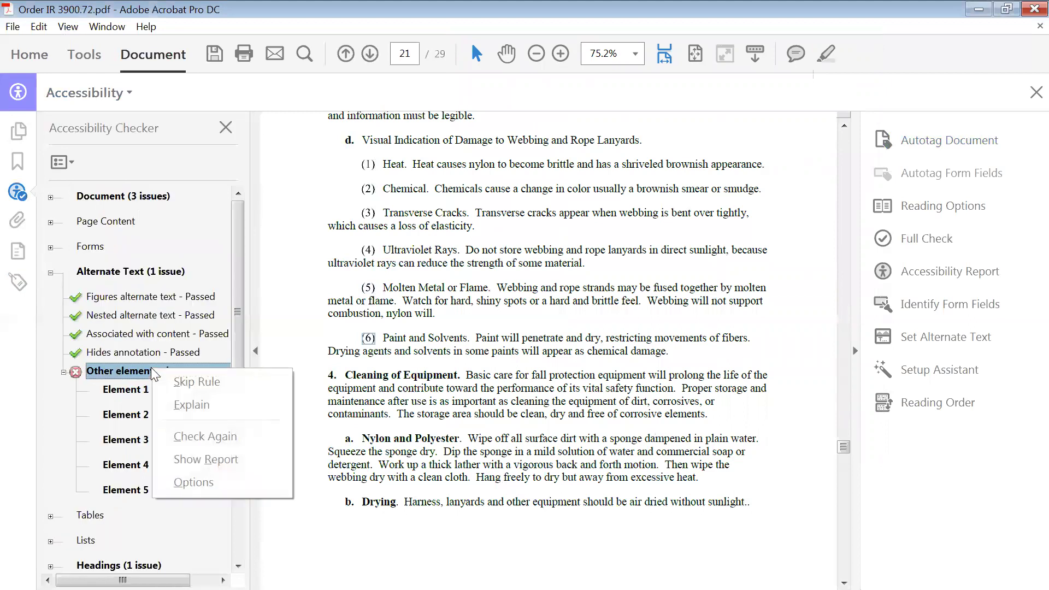
{"action": "left_click", "coordinate": [190, 437]}
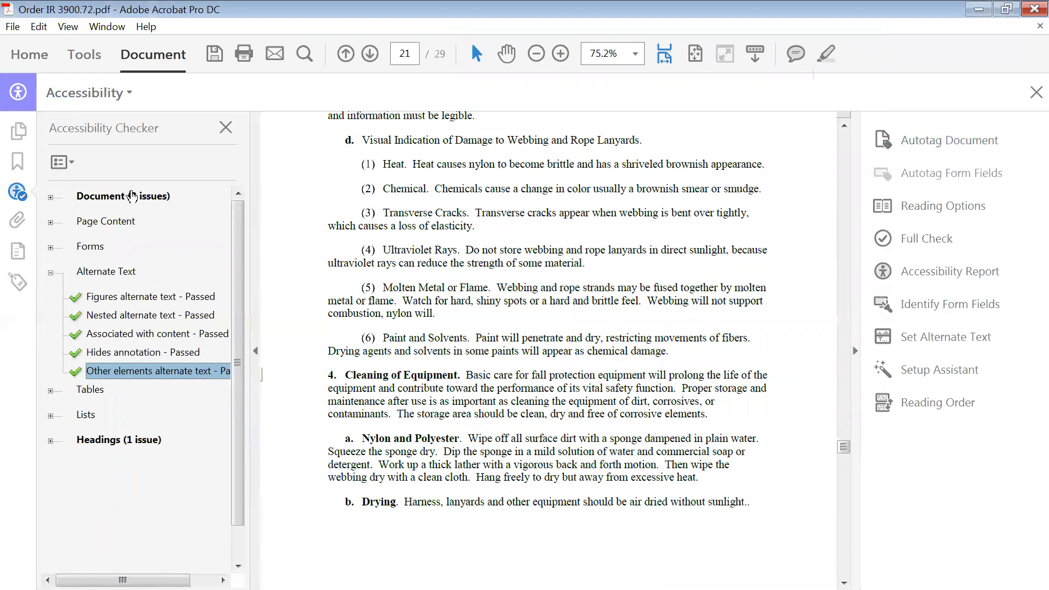